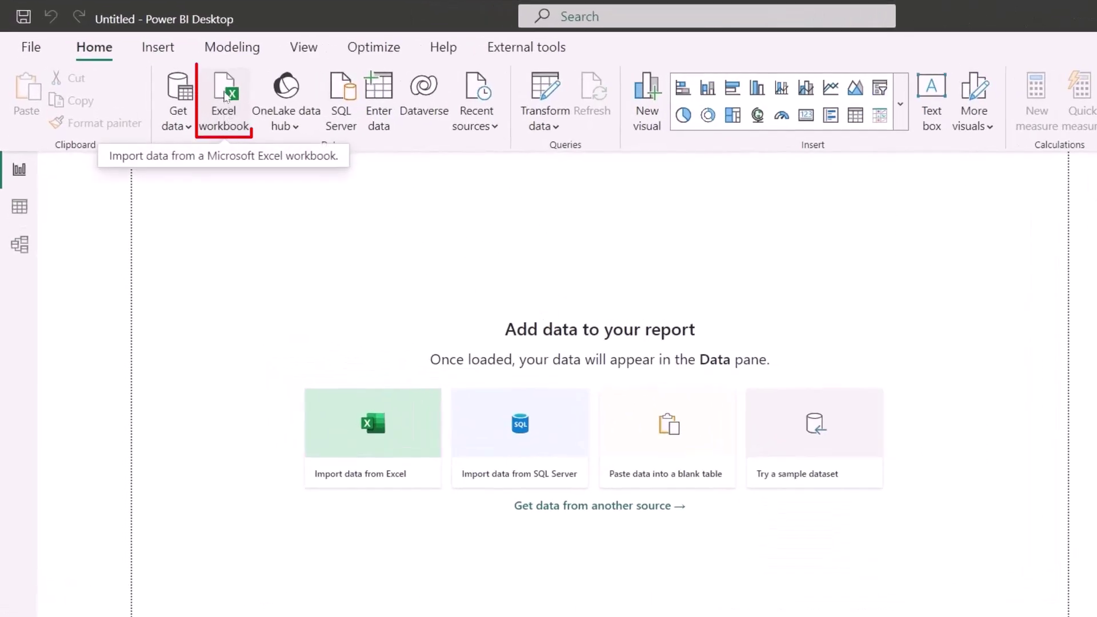
# Open the Superstore Dataset Excel workbook from OneDrive > Data Analyst Recording > Additional Videos
pyautogui.click(228, 106)
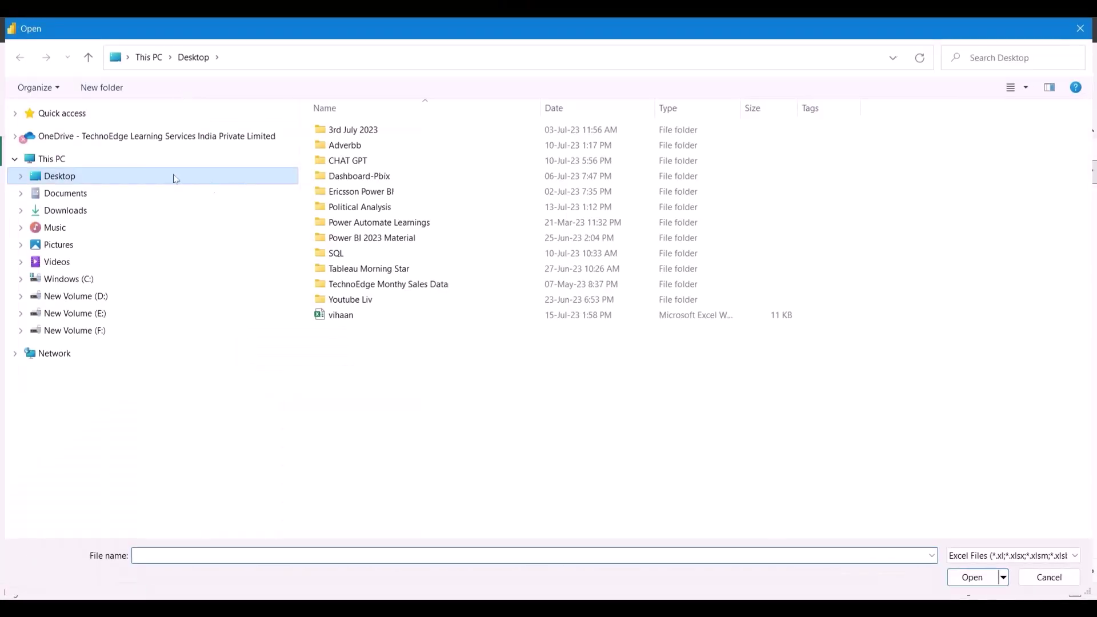
pyautogui.click(154, 137)
pyautogui.doubleClick(442, 297)
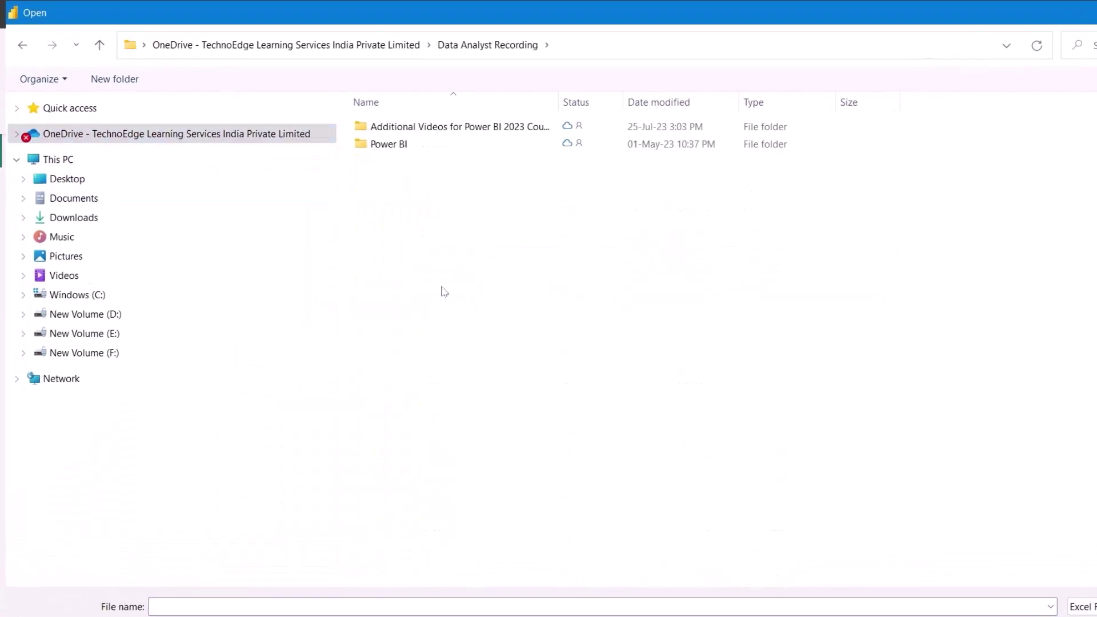
pyautogui.doubleClick(444, 128)
pyautogui.click(423, 199)
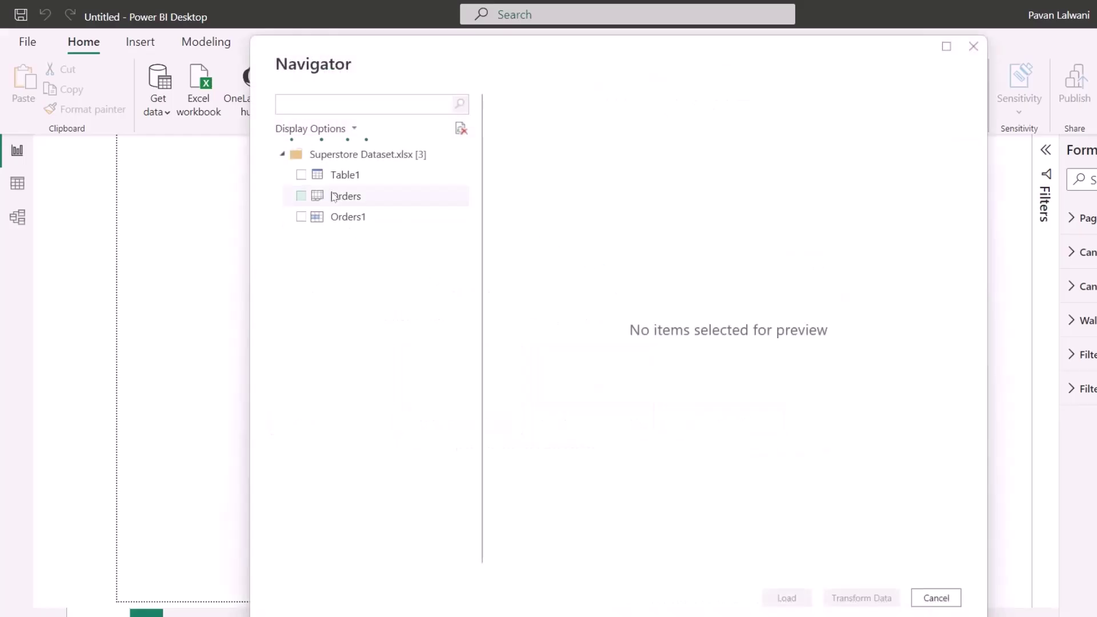
# Tick the Orders table in the Navigator and load it
pyautogui.click(301, 196)
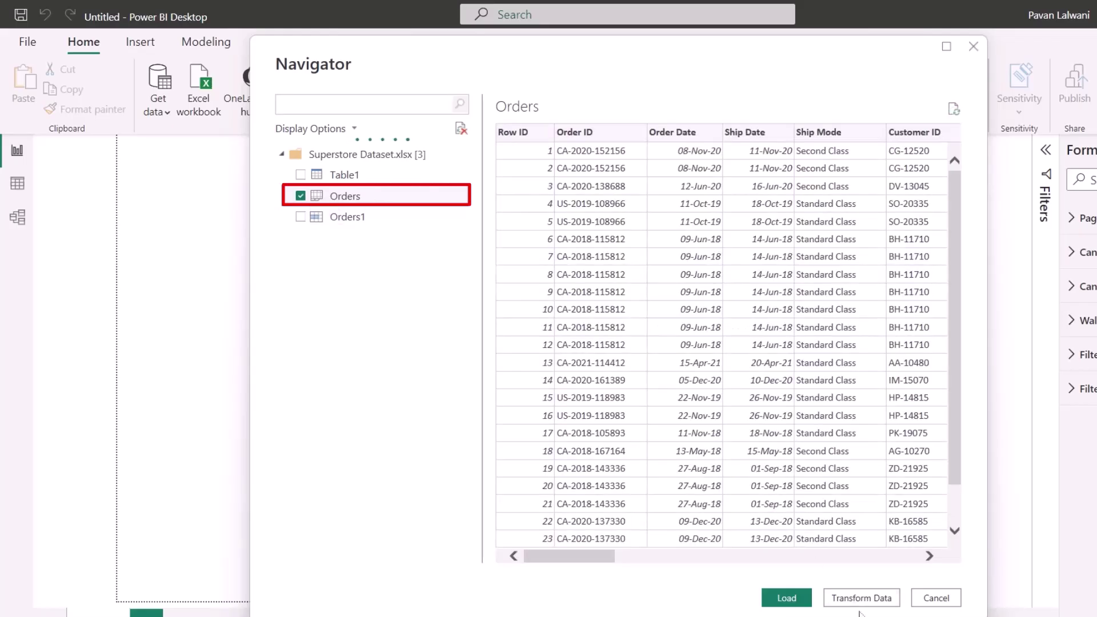
pyautogui.click(787, 597)
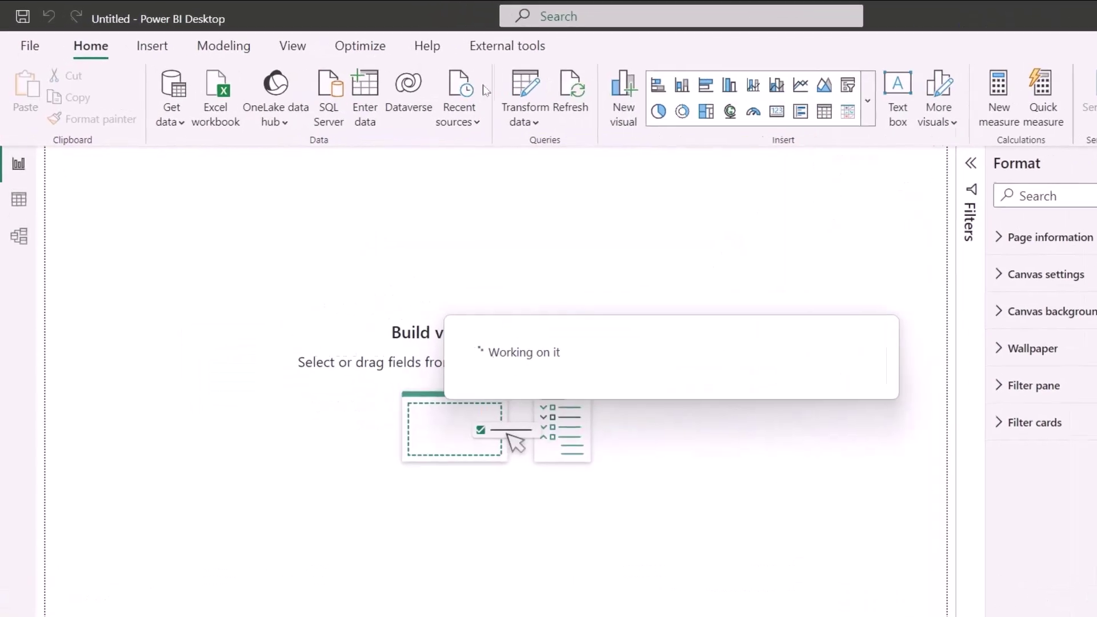
# Show the Data pane from the View tab and expand Orders to list its fields
pyautogui.click(293, 46)
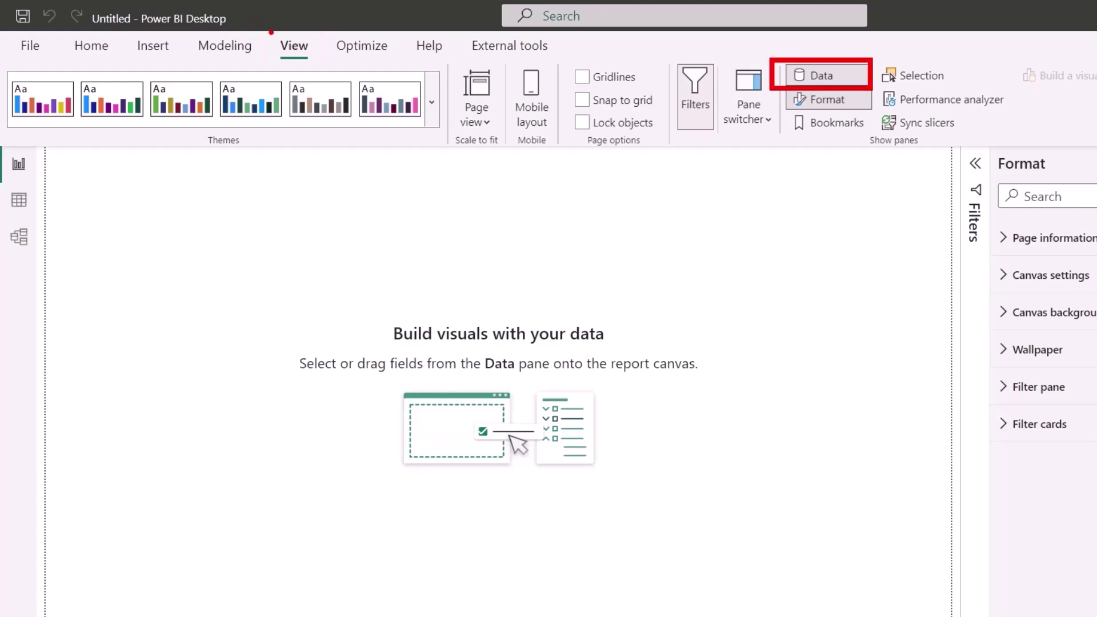
pyautogui.click(821, 75)
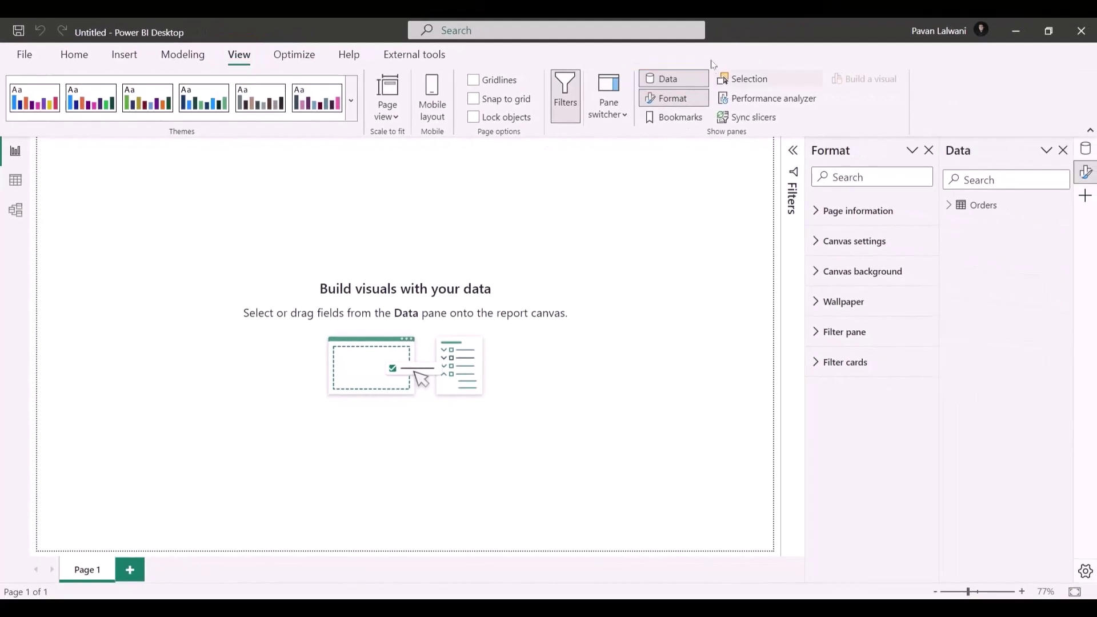
pyautogui.click(949, 205)
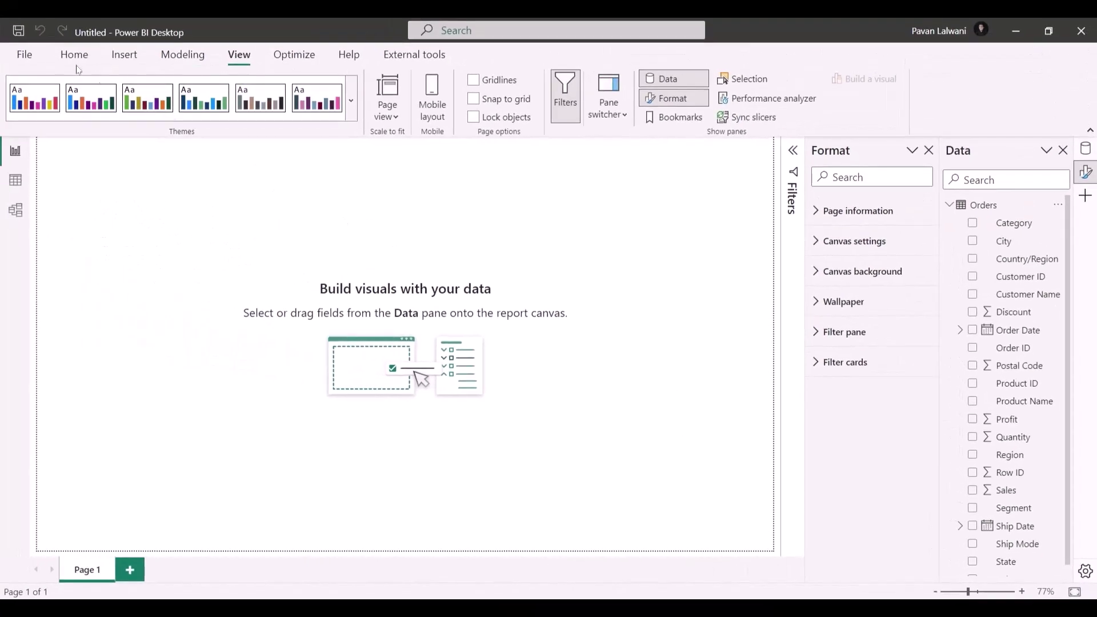
pyautogui.click(90, 59)
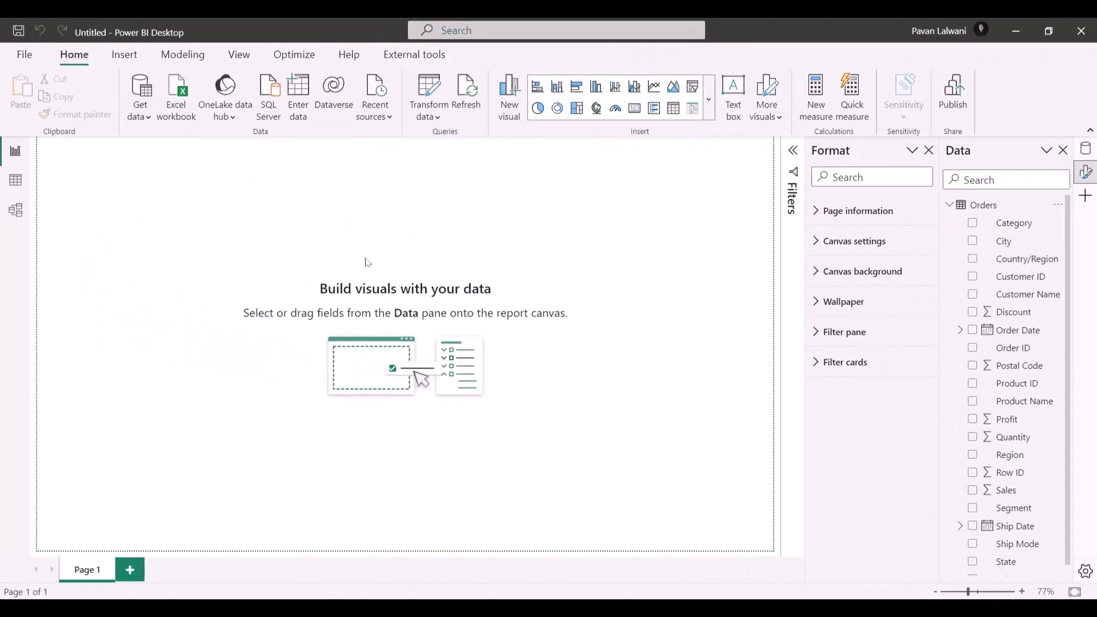
# Insert a Table visual at the bottom-left, widen it, and add Customer Name and Sub-Category columns
pyautogui.click(674, 113)
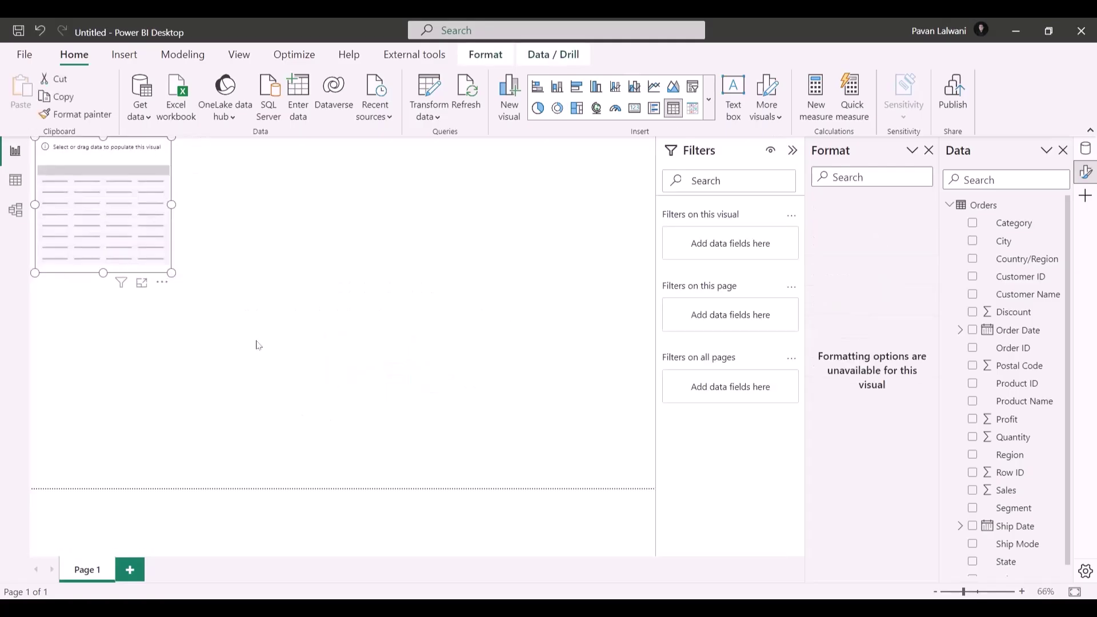
pyautogui.moveTo(138, 268); pyautogui.dragTo(142, 483)
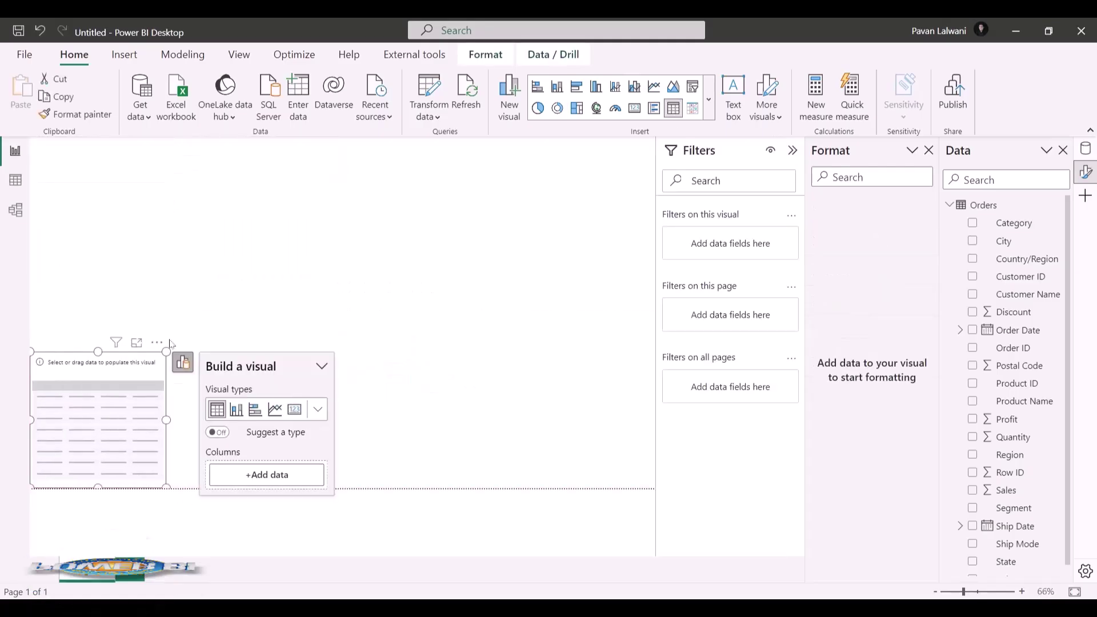
pyautogui.moveTo(166, 353); pyautogui.dragTo(407, 334)
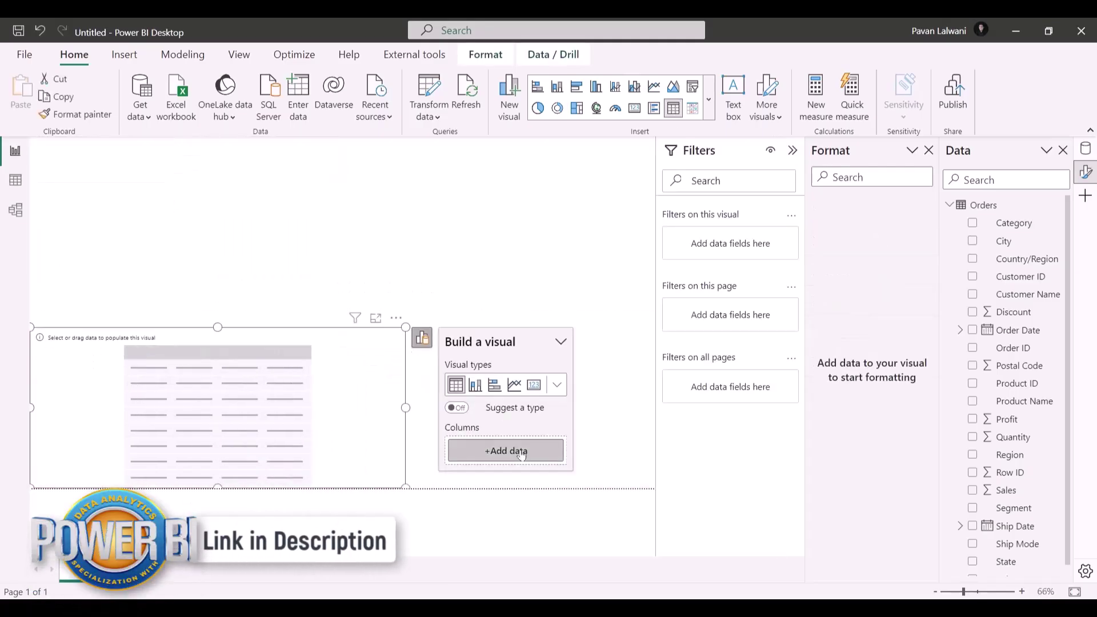
pyautogui.click(522, 454)
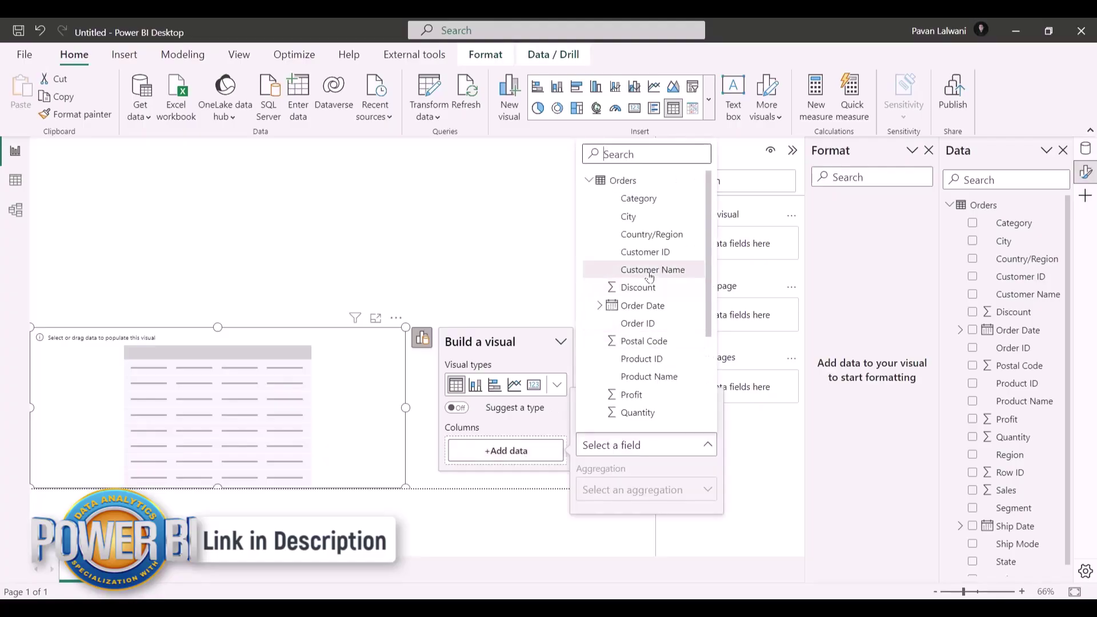
pyautogui.click(614, 272)
pyautogui.click(505, 476)
pyautogui.scroll(-3, 651, 343)
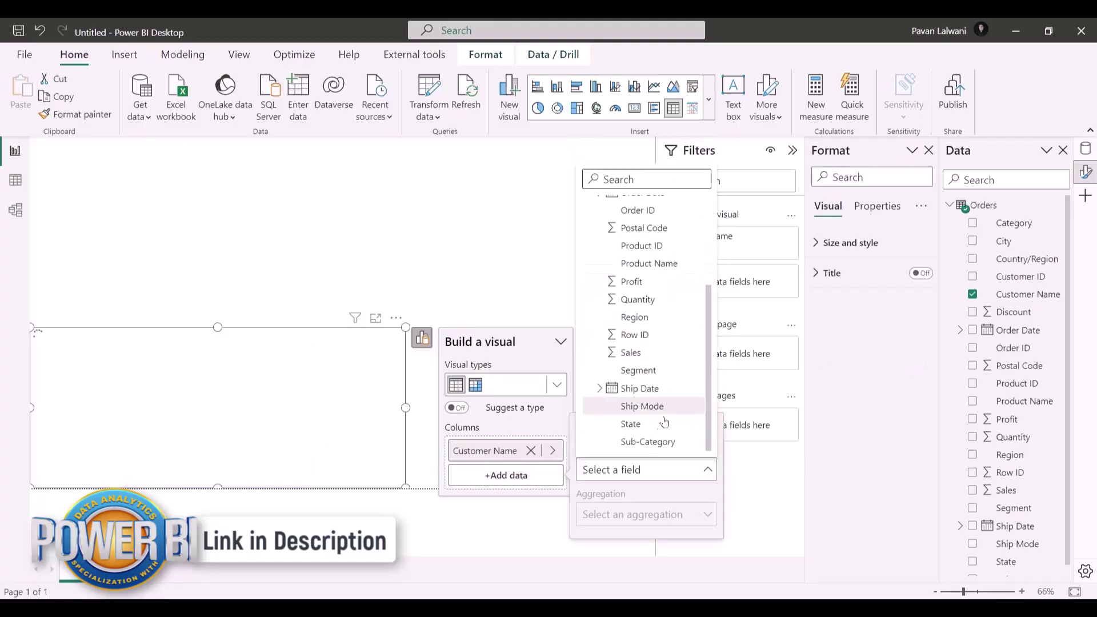
pyautogui.click(648, 442)
# Add Sales and Profit columns to the table and shrink it to fit
pyautogui.click(506, 500)
pyautogui.scroll(-5, 643, 400)
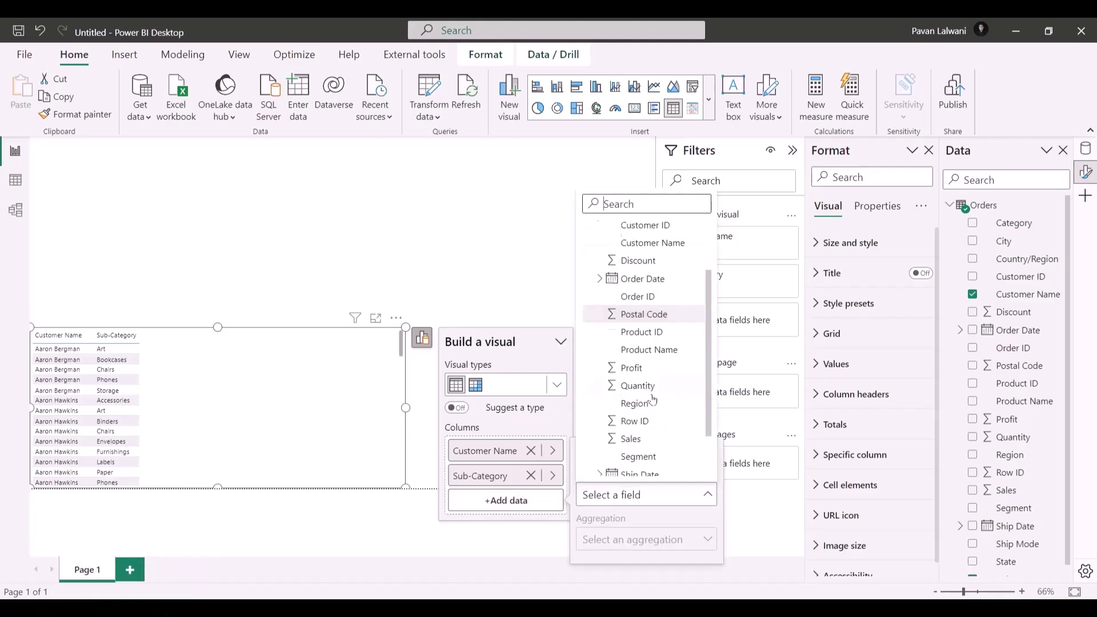
pyautogui.click(631, 378)
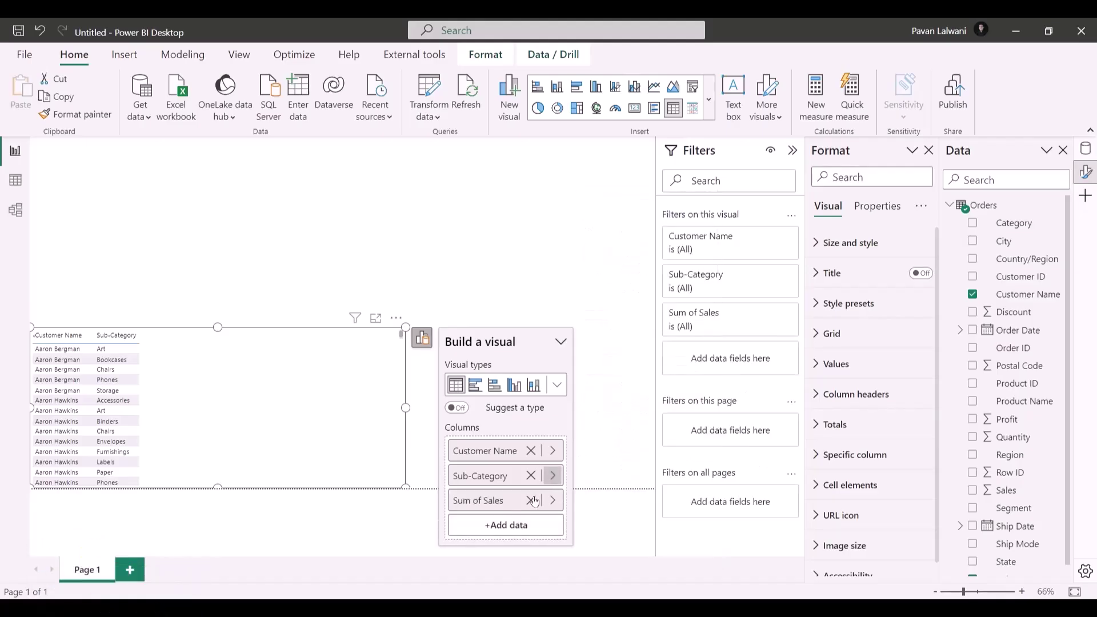
pyautogui.click(511, 527)
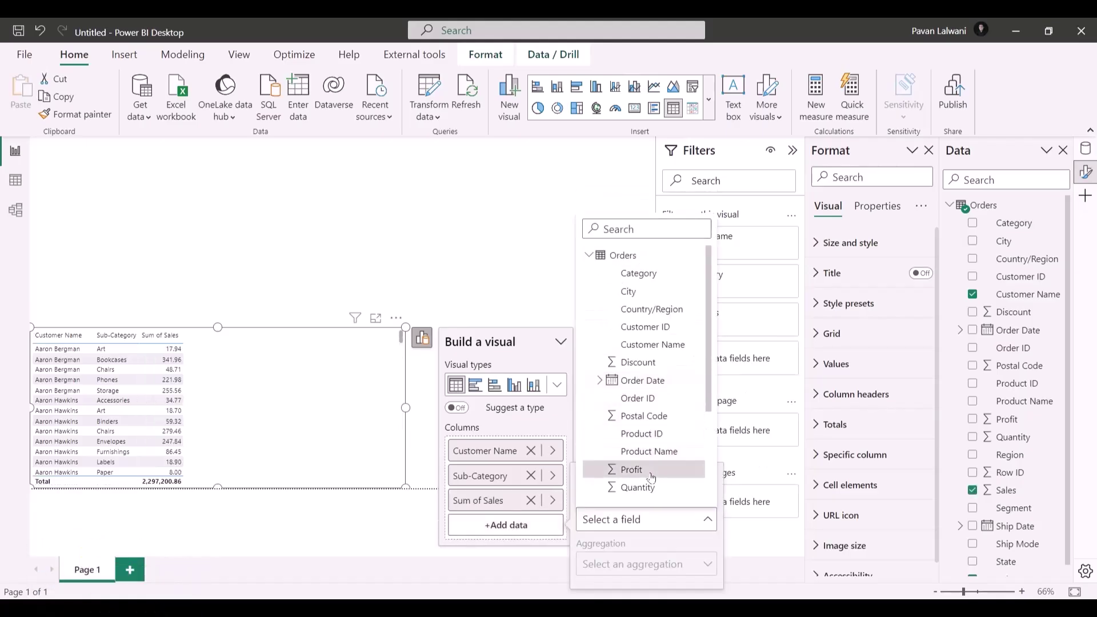
pyautogui.click(634, 468)
pyautogui.moveTo(403, 327); pyautogui.dragTo(243, 345)
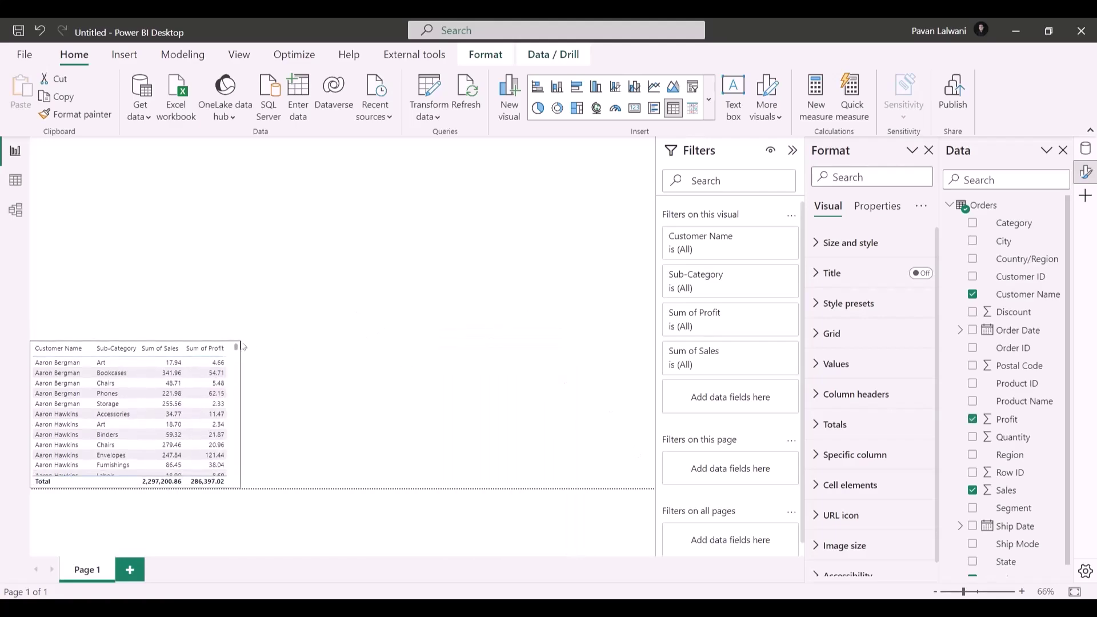
pyautogui.click(172, 213)
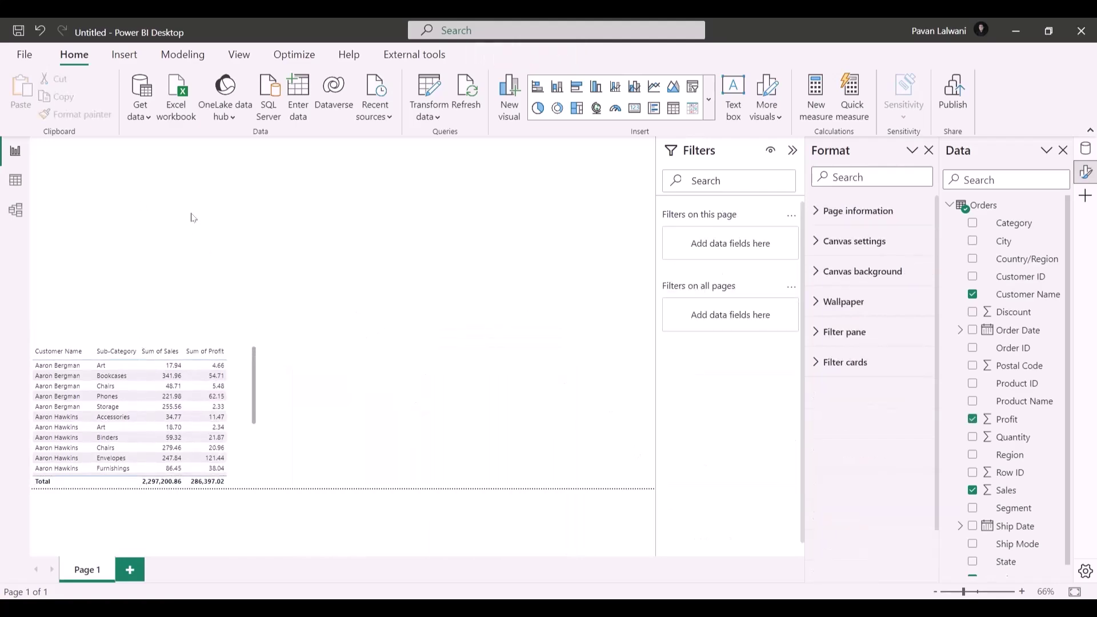
# Collapse the Filters pane, close the Format and Data panes, and insert an empty slicer
pyautogui.click(794, 151)
pyautogui.click(912, 153)
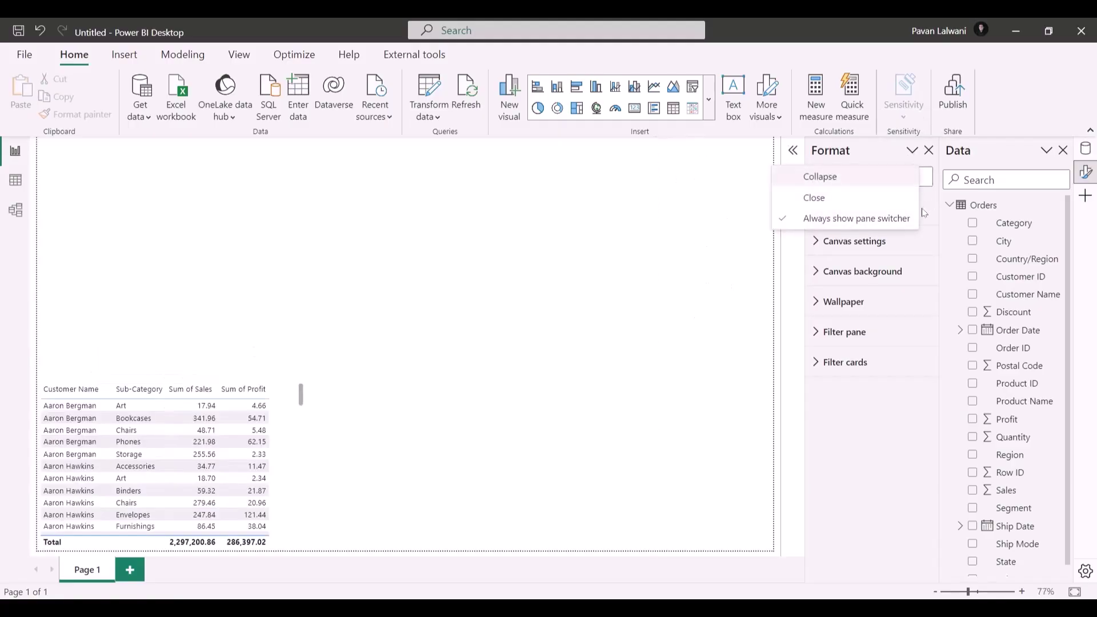
pyautogui.click(857, 197)
pyautogui.click(1046, 151)
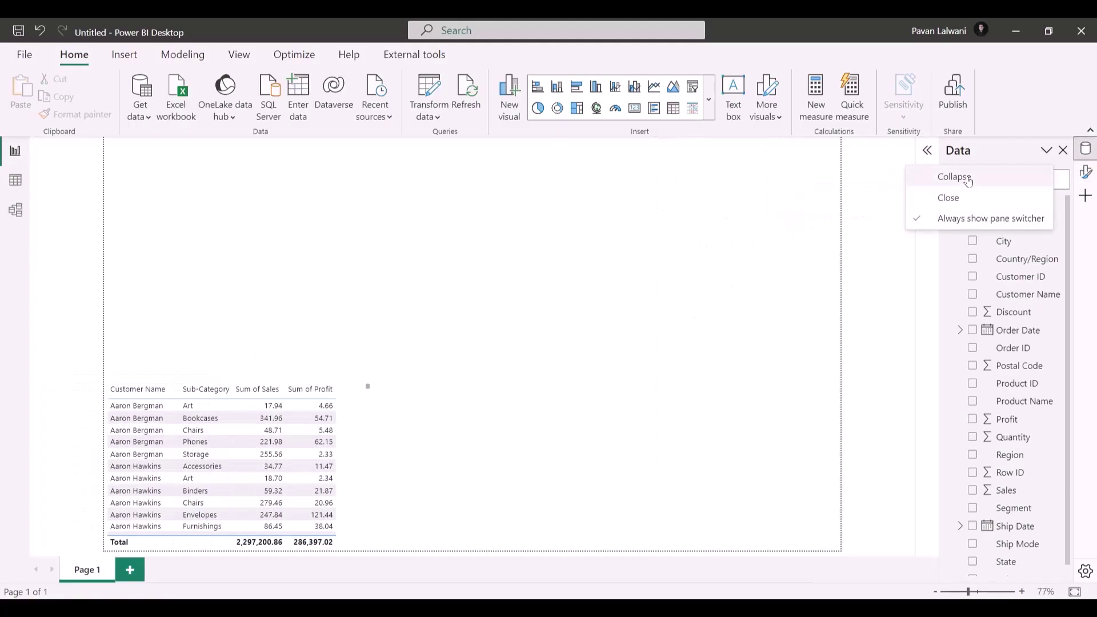
pyautogui.click(955, 196)
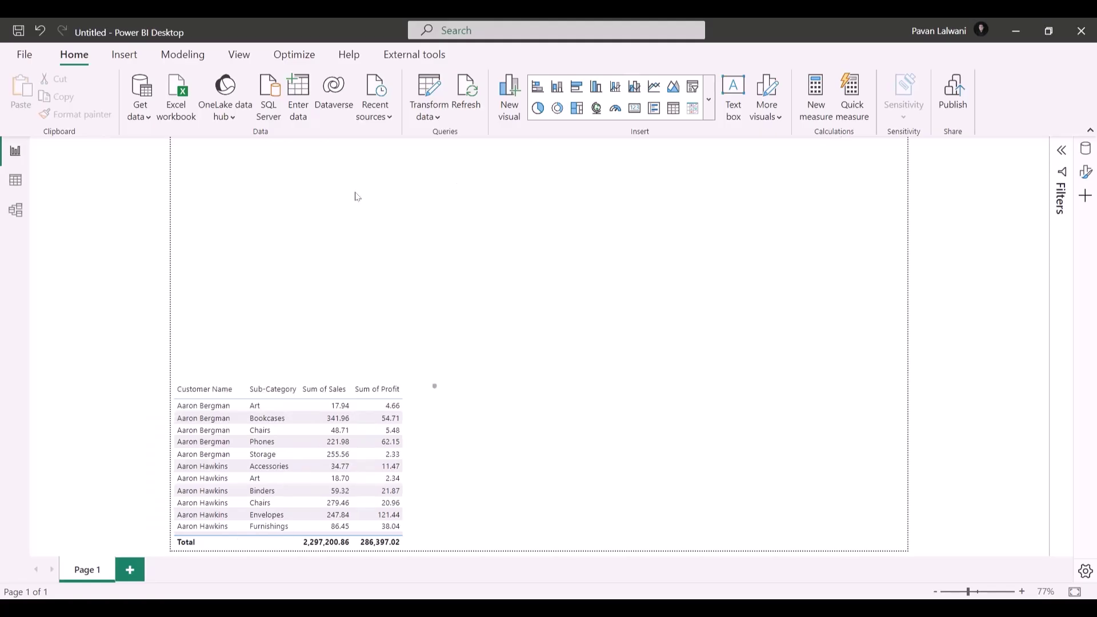
pyautogui.click(693, 86)
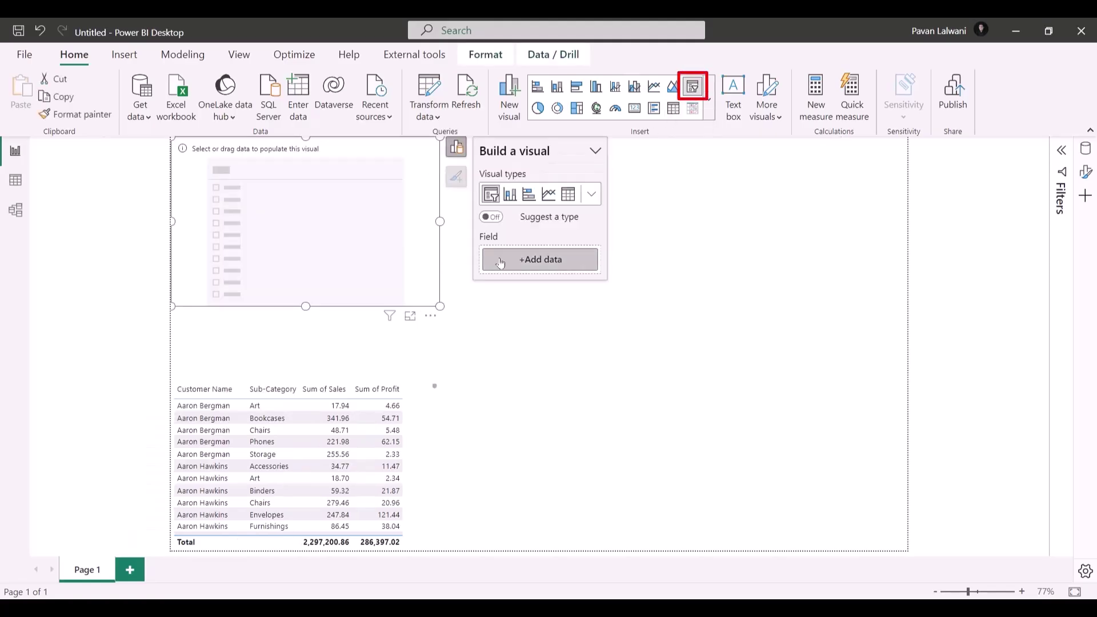
# Set the first slicer's field to Category and shrink it
pyautogui.click(539, 261)
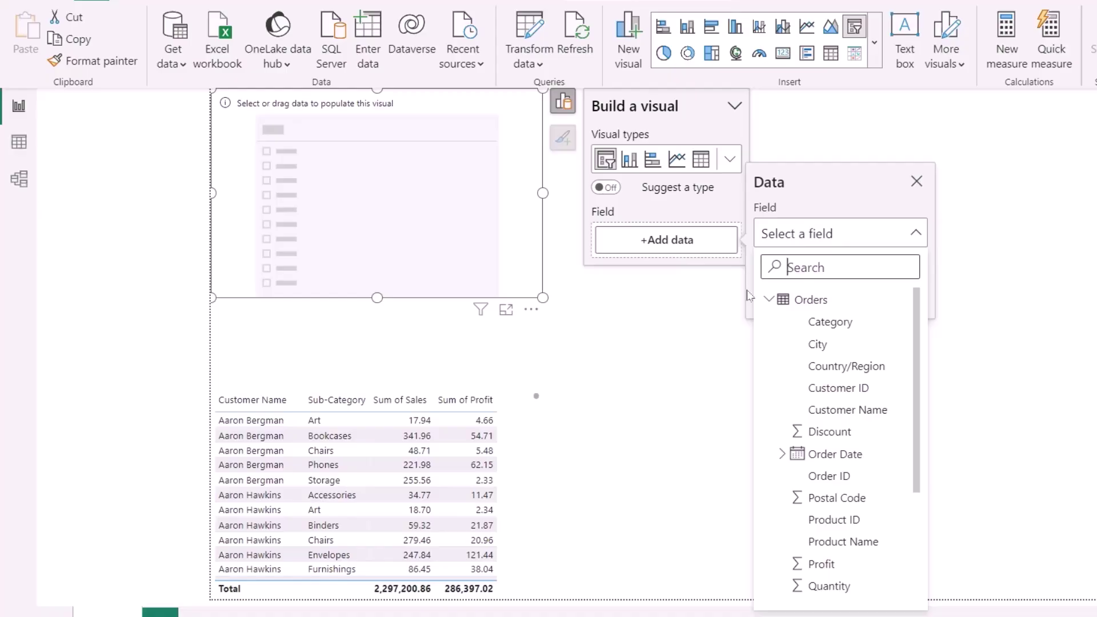
pyautogui.click(861, 322)
pyautogui.moveTo(541, 297); pyautogui.dragTo(339, 195)
pyautogui.click(633, 106)
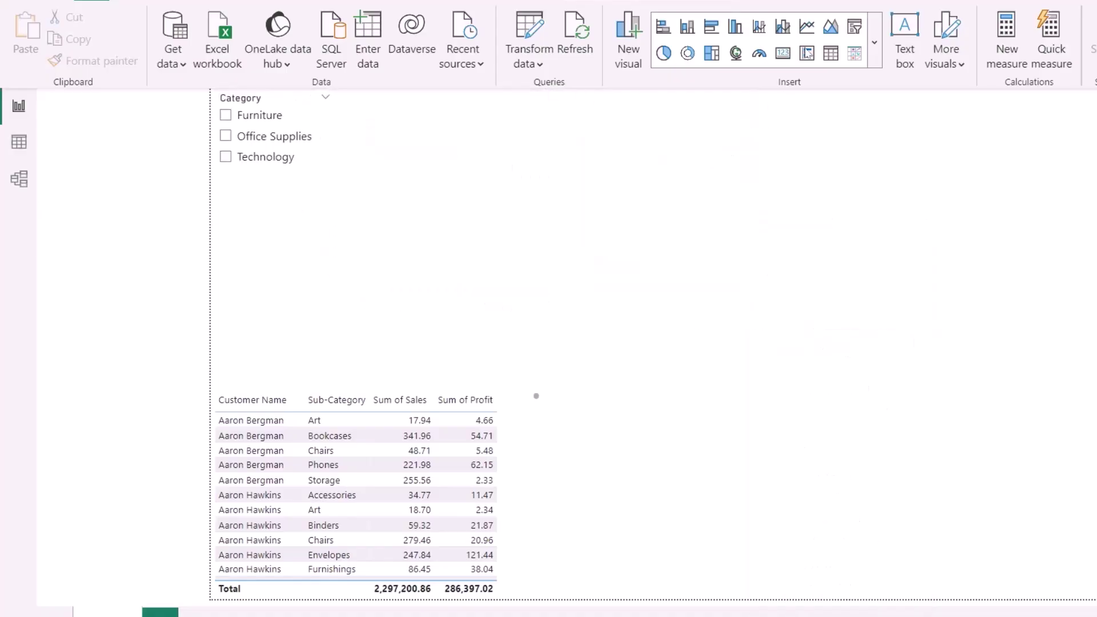
# Add a Region slicer beside the Category slicer
pyautogui.click(855, 26)
pyautogui.moveTo(316, 298); pyautogui.dragTo(472, 167)
pyautogui.click(623, 249)
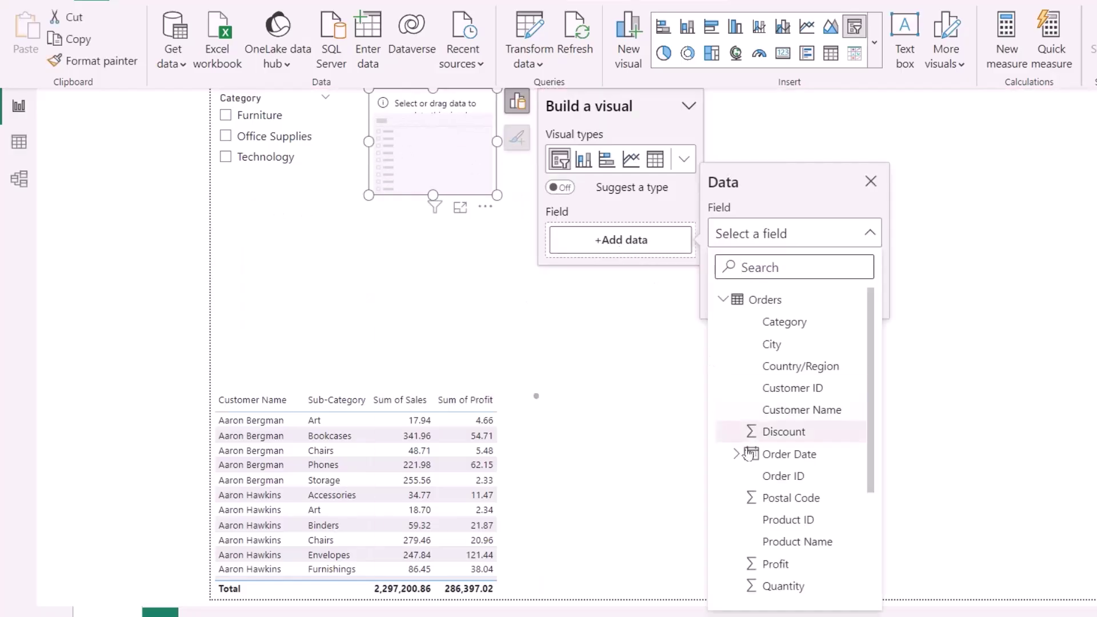
pyautogui.scroll(-3, 734, 457)
pyautogui.click(784, 438)
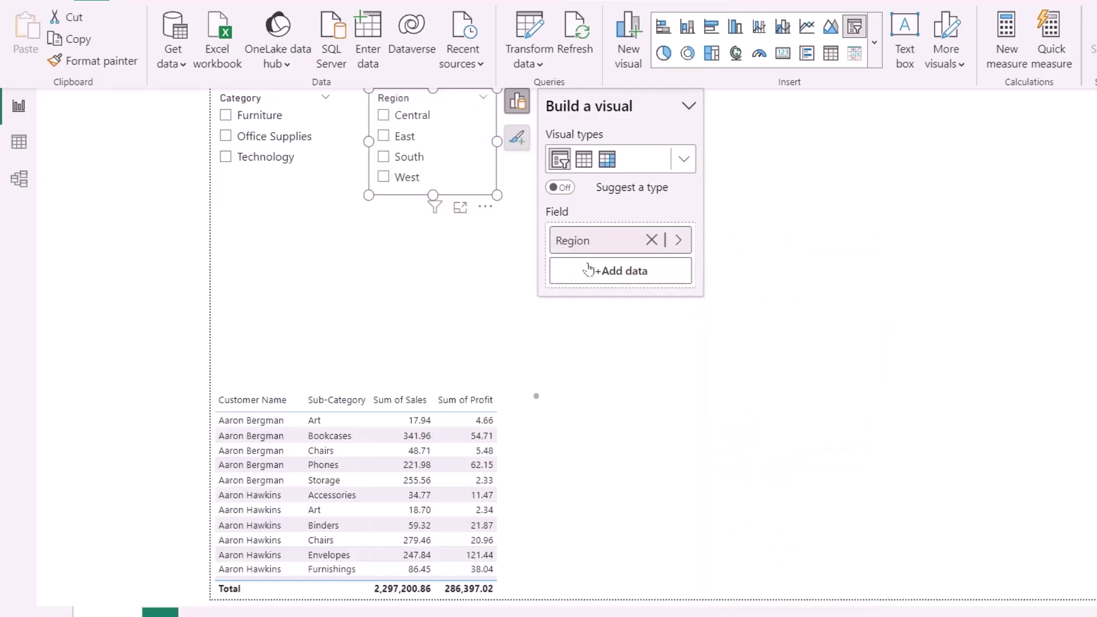
pyautogui.click(772, 154)
# Add a Segment slicer to the right of the Region slicer
pyautogui.click(859, 26)
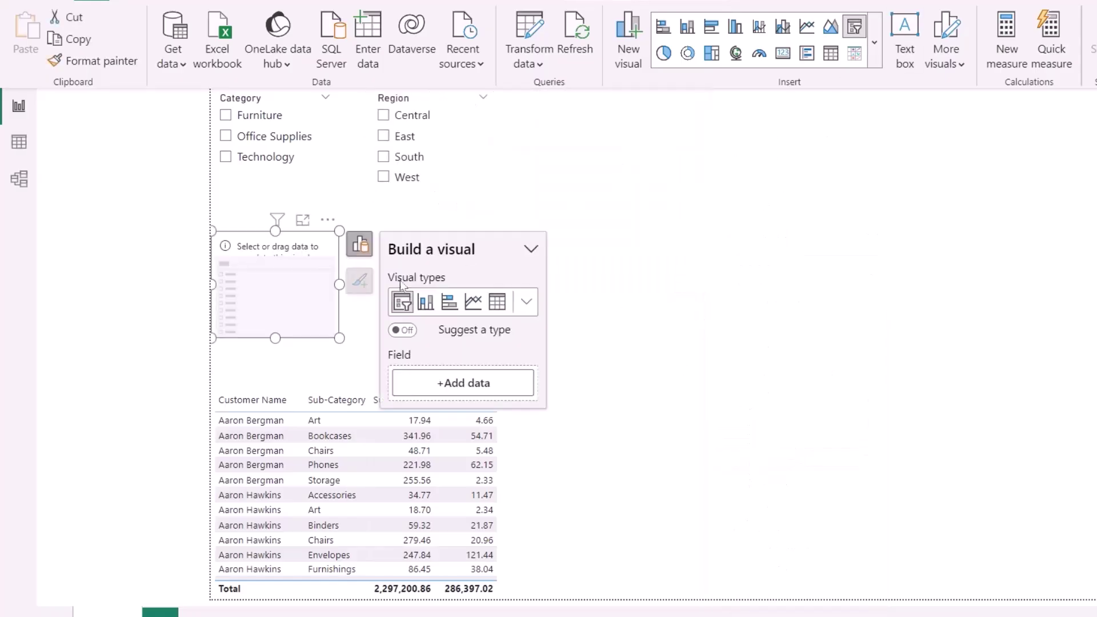
pyautogui.moveTo(318, 304); pyautogui.dragTo(609, 166)
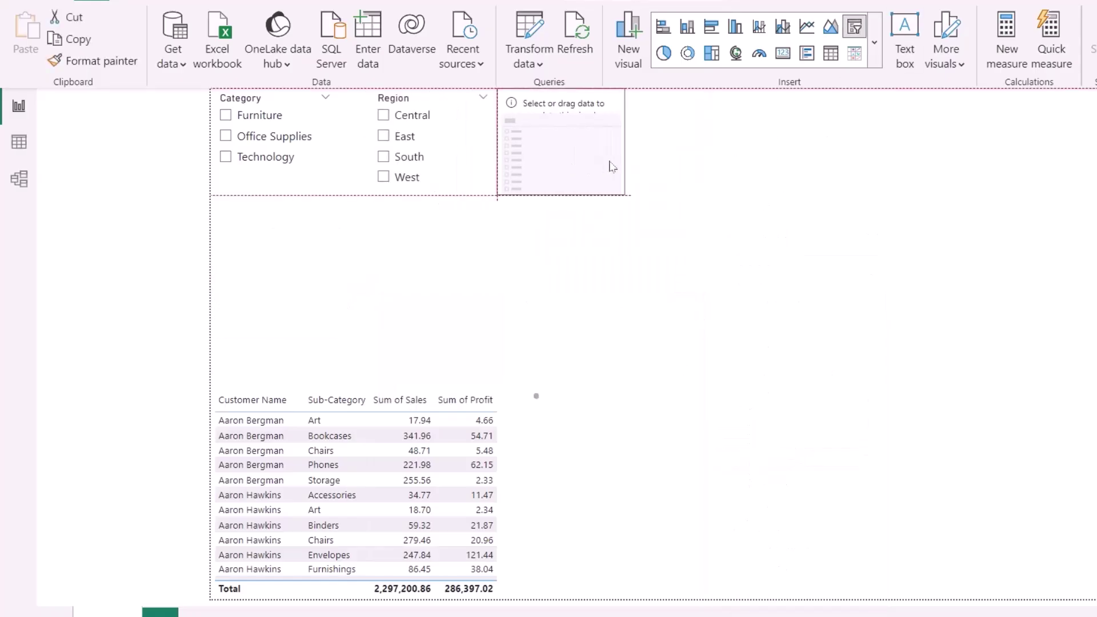
pyautogui.click(646, 104)
pyautogui.click(720, 240)
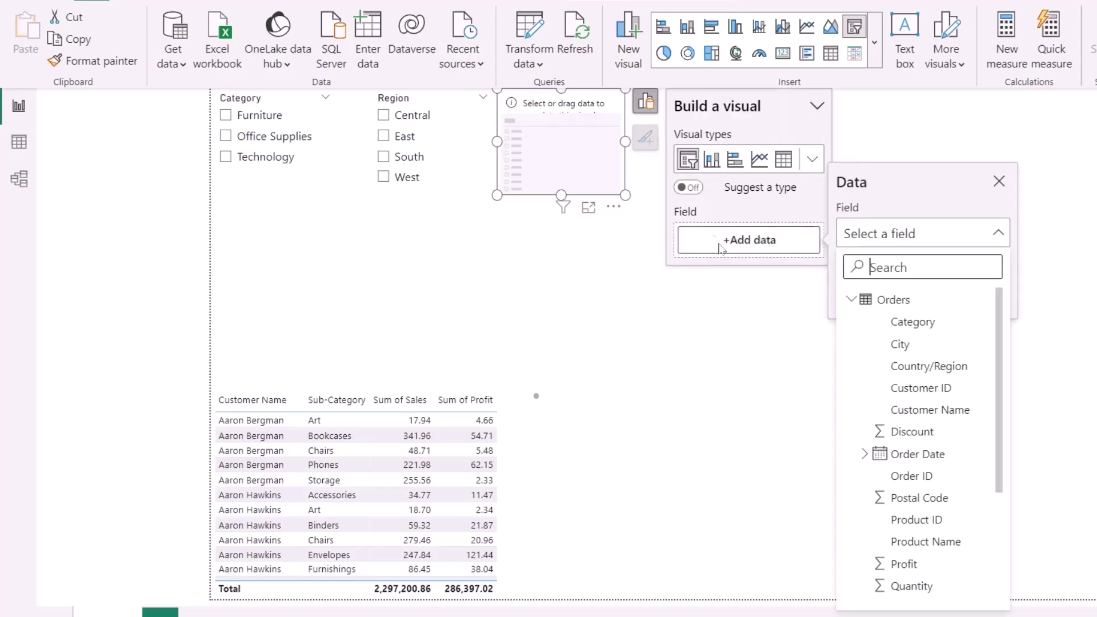
pyautogui.scroll(-3, 918, 462)
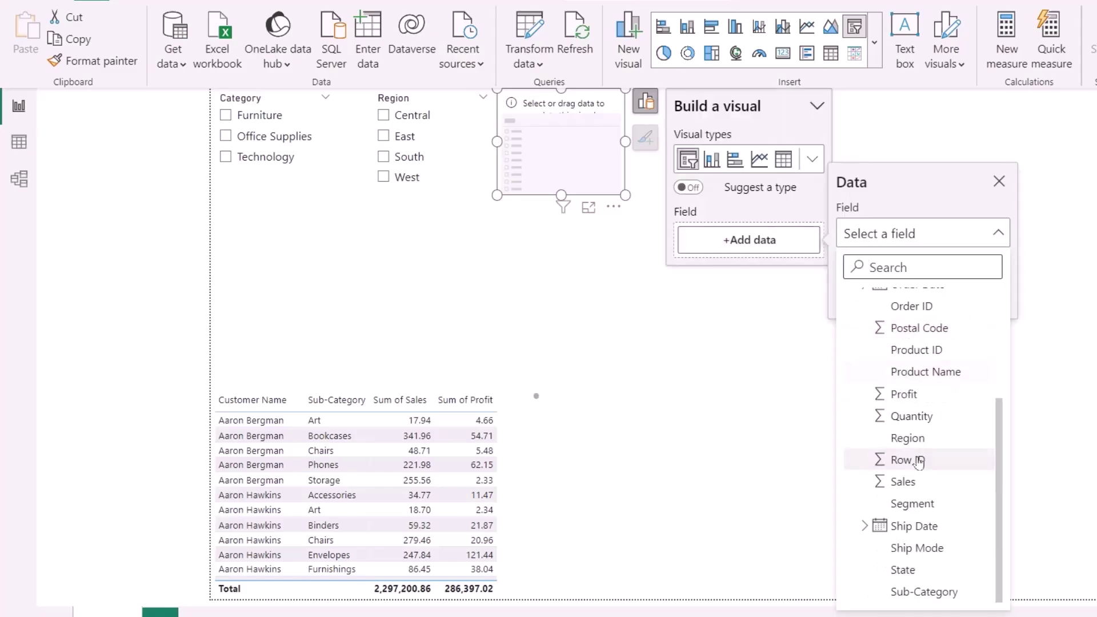
pyautogui.click(915, 503)
pyautogui.click(884, 119)
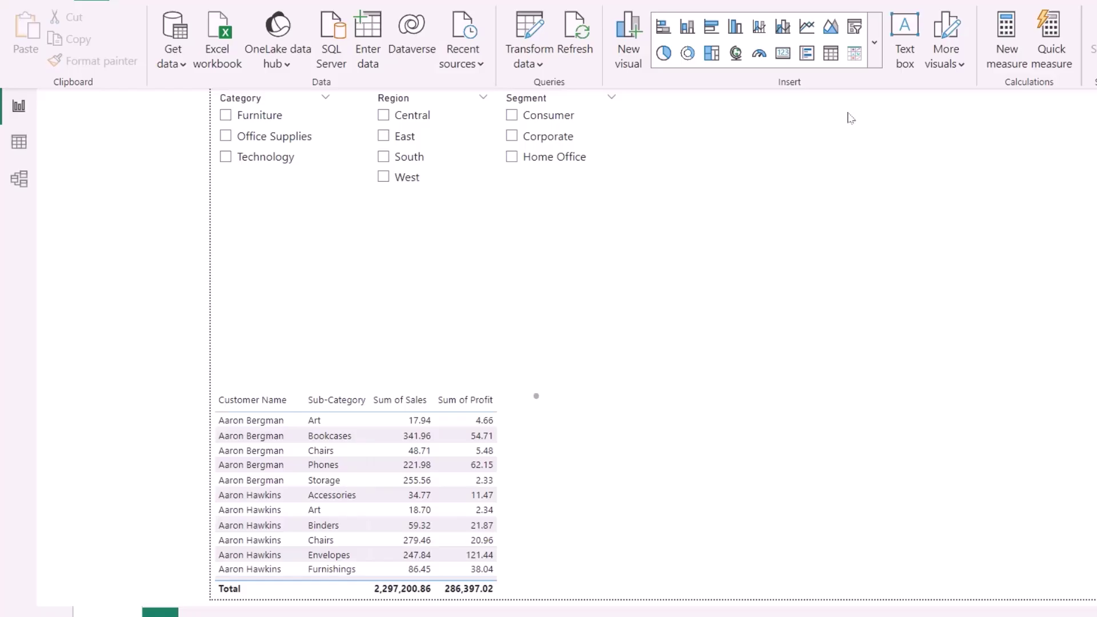
# Add a State slicer at the page's top-right corner and stretch it taller
pyautogui.click(854, 26)
pyautogui.click(474, 380)
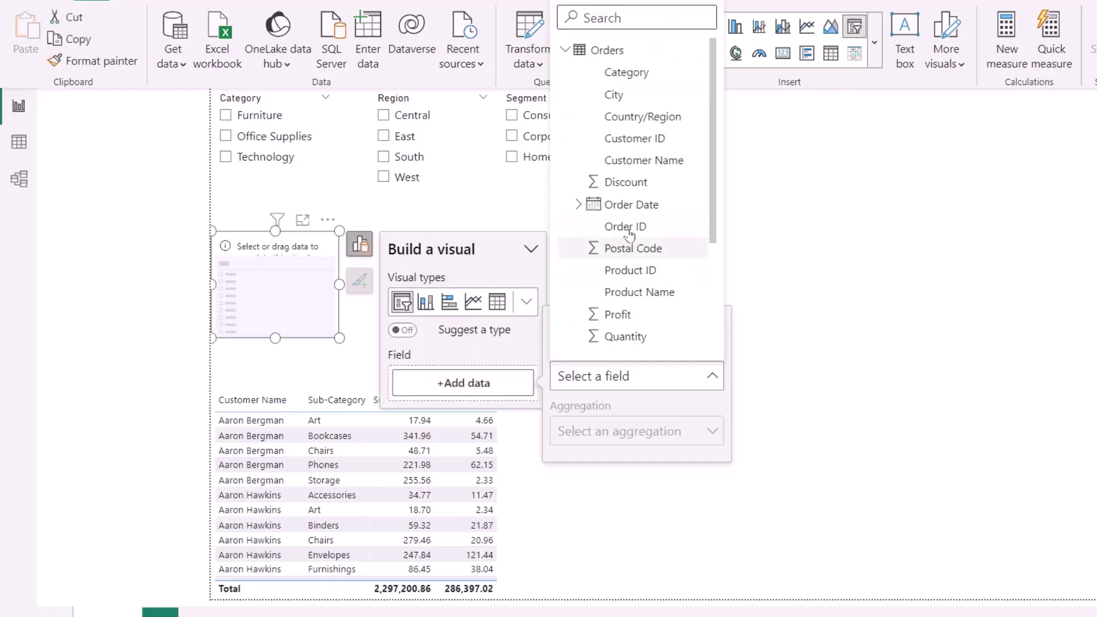
pyautogui.scroll(-3, 663, 323)
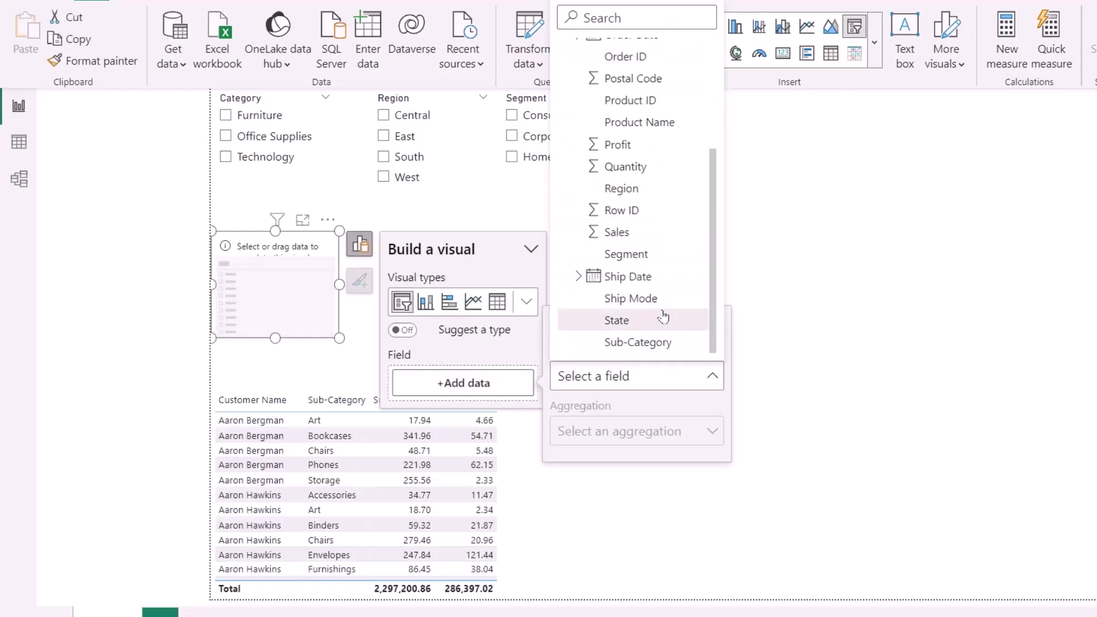
pyautogui.click(597, 319)
pyautogui.moveTo(287, 298); pyautogui.dragTo(1035, 193)
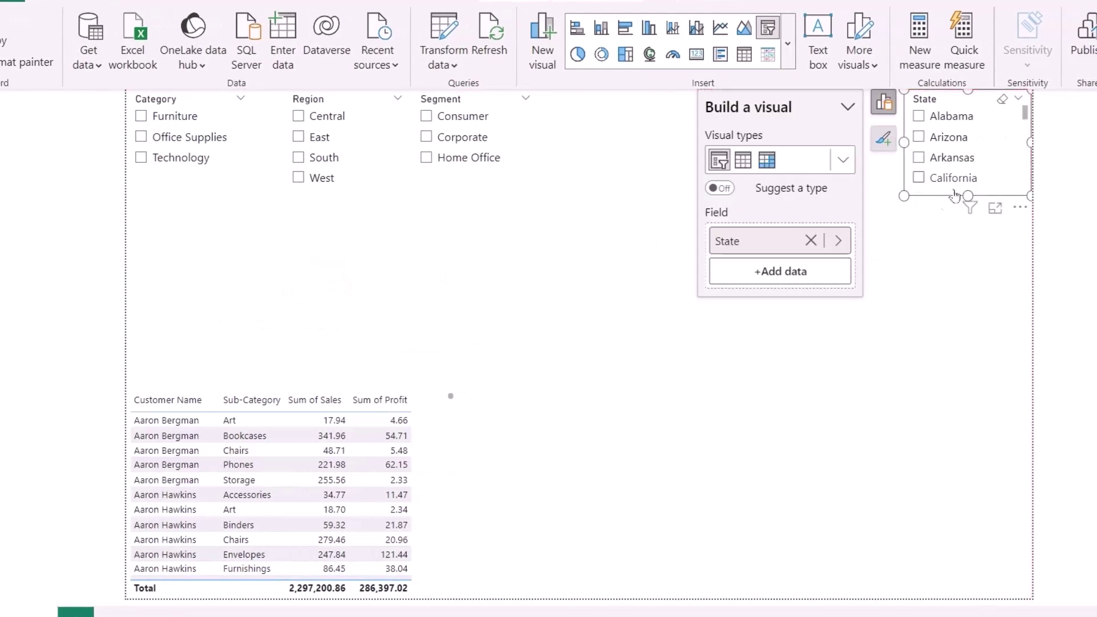
pyautogui.moveTo(903, 197); pyautogui.dragTo(895, 573)
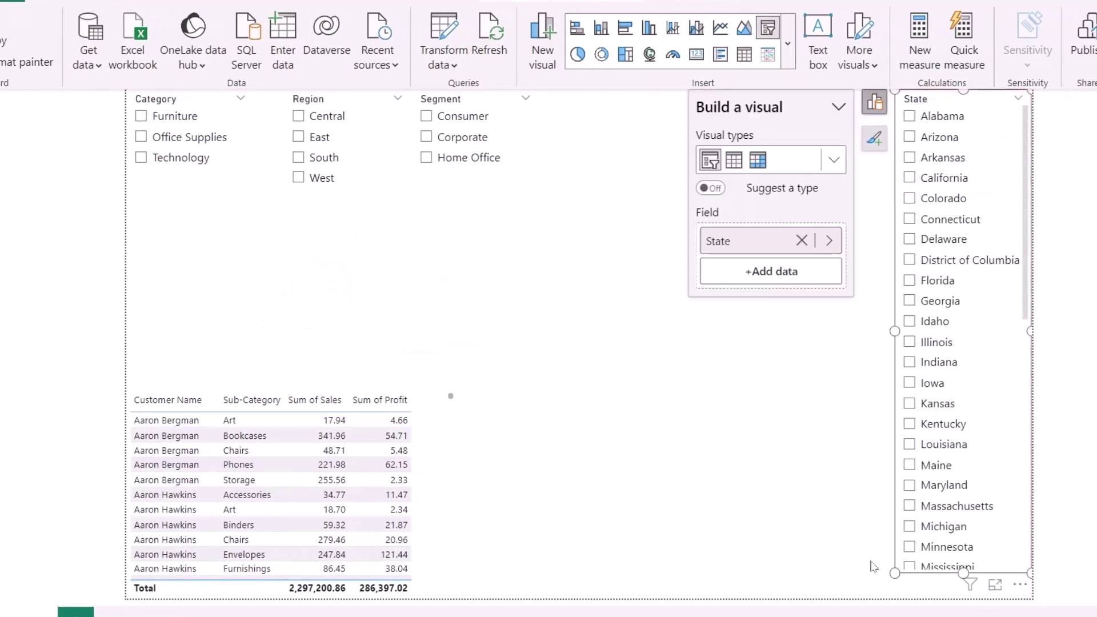
pyautogui.click(767, 450)
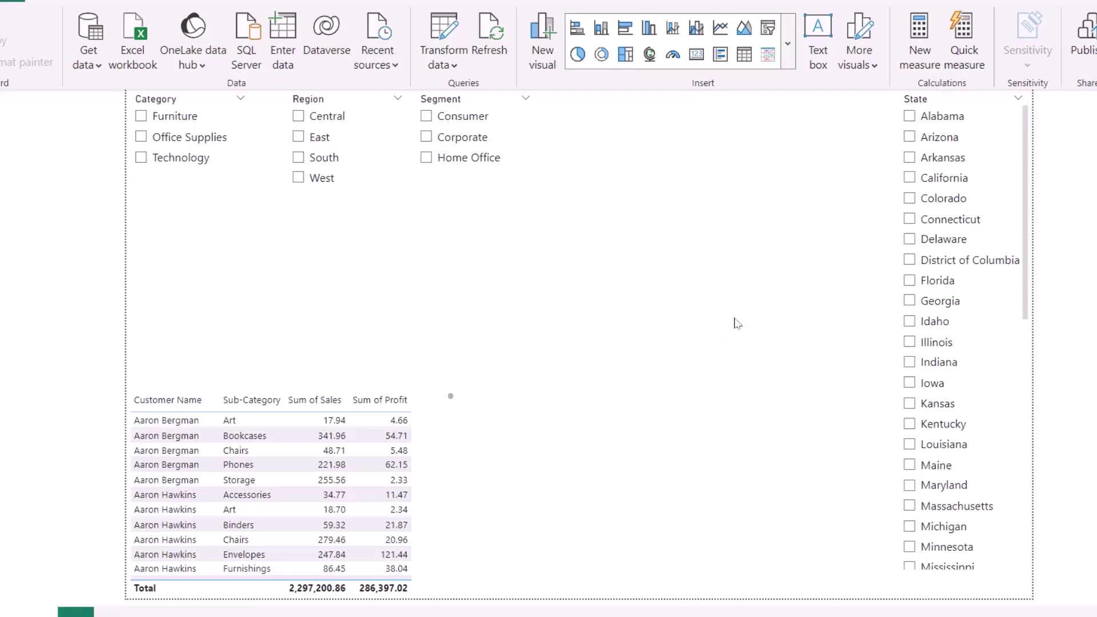
# Filter the table to Furniture, Central region, Home Office segment and Texas
pyautogui.click(175, 123)
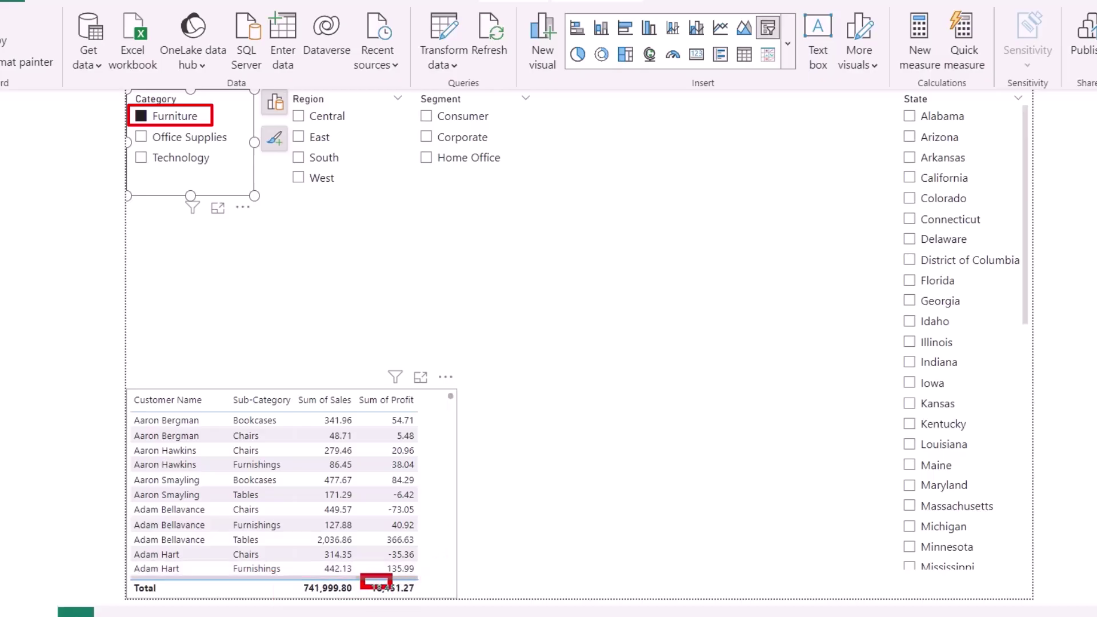
pyautogui.click(307, 122)
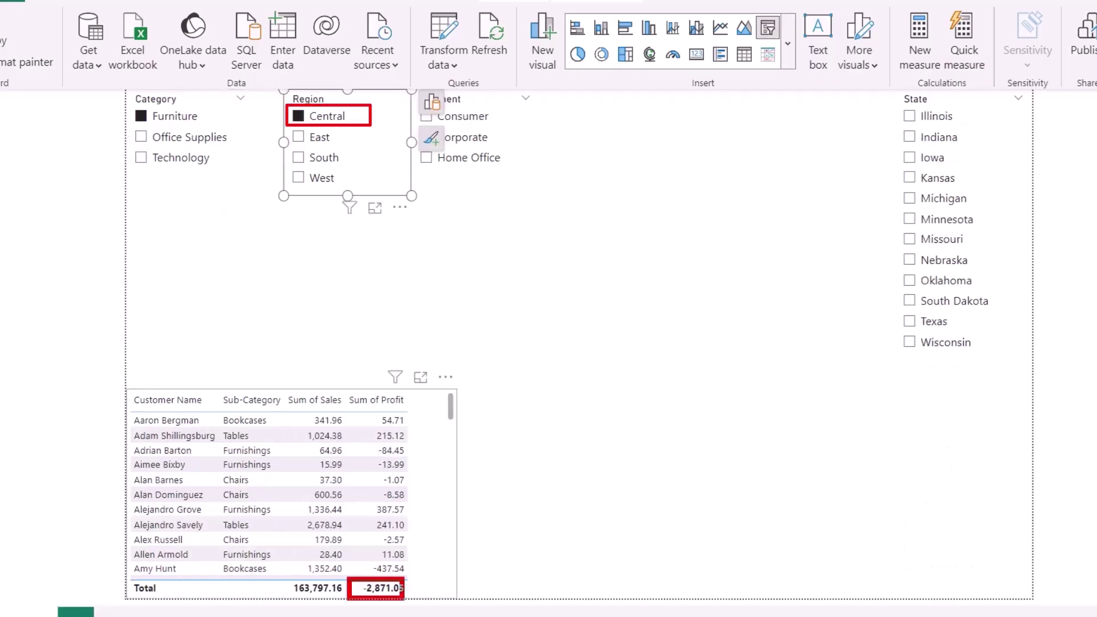
pyautogui.click(464, 160)
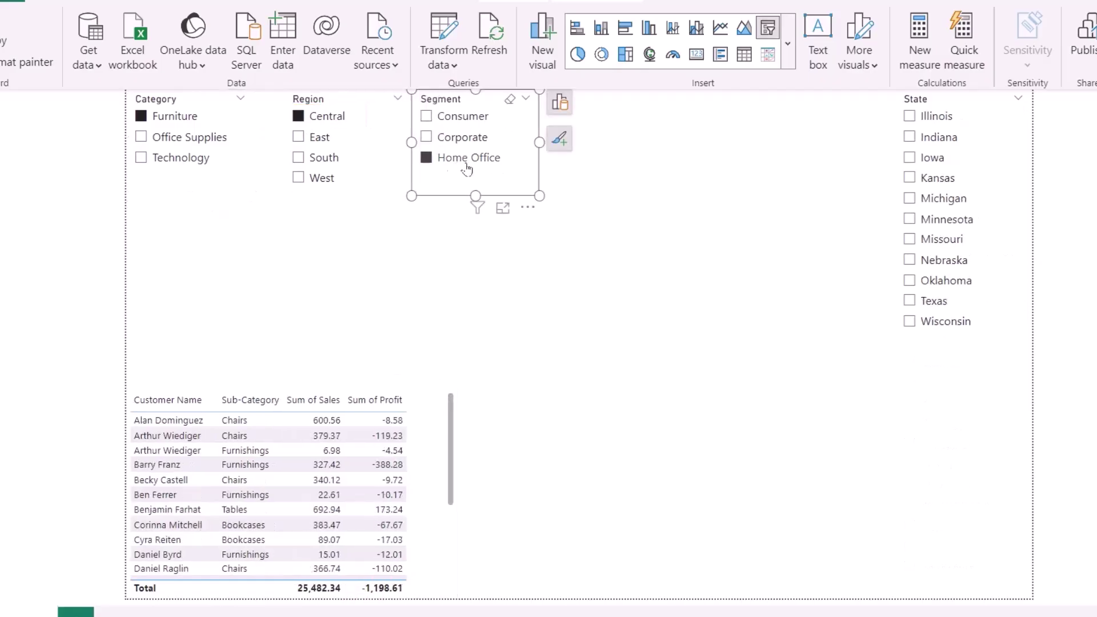
pyautogui.click(914, 306)
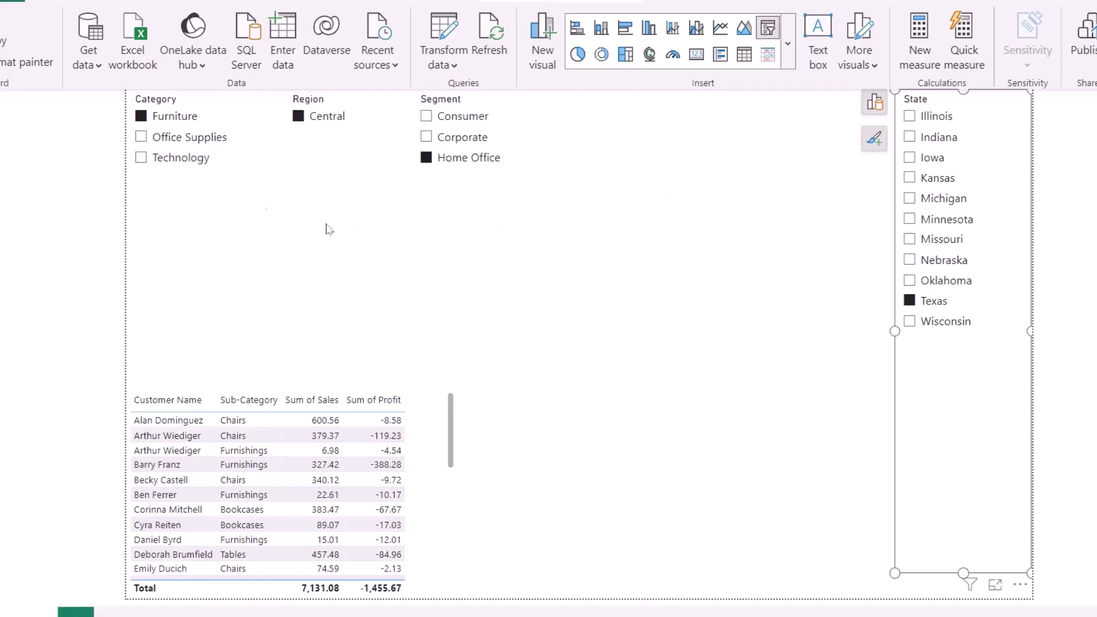
# Clear the Furniture, Region, Segment and Texas selections, then select Technology in Category
pyautogui.click(161, 122)
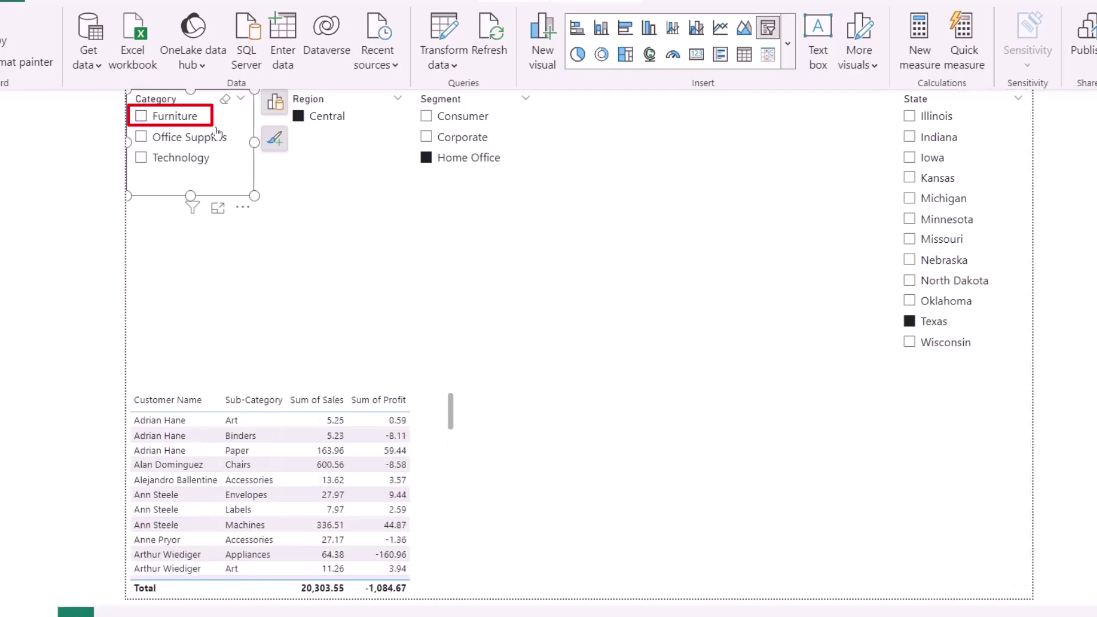
pyautogui.click(383, 103)
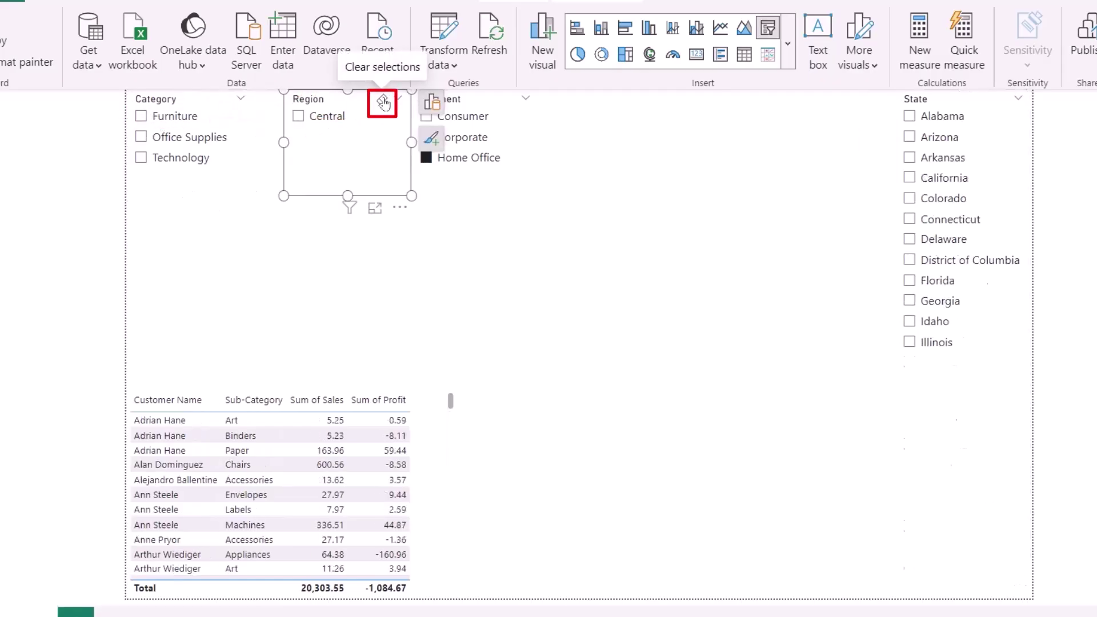
pyautogui.click(510, 103)
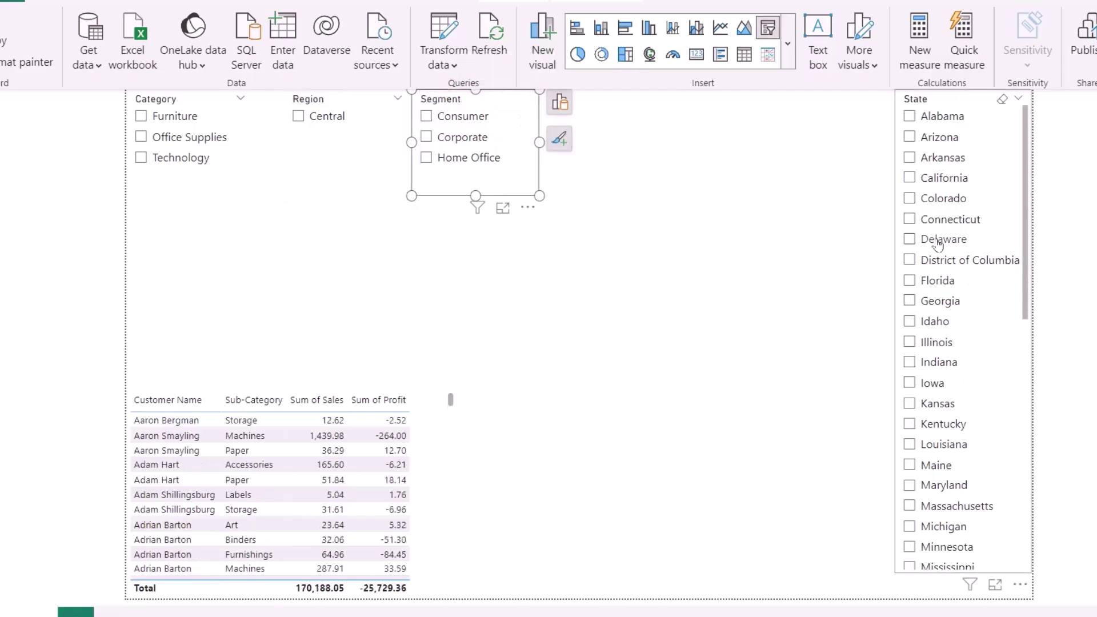
pyautogui.scroll(-10, 946, 291)
pyautogui.click(937, 416)
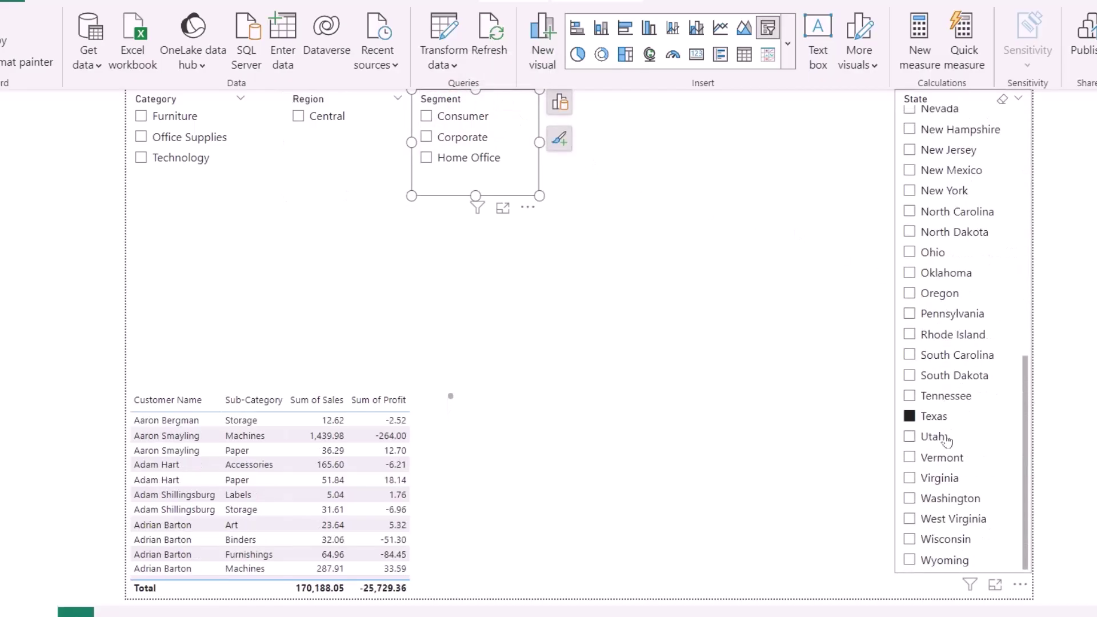
pyautogui.click(911, 416)
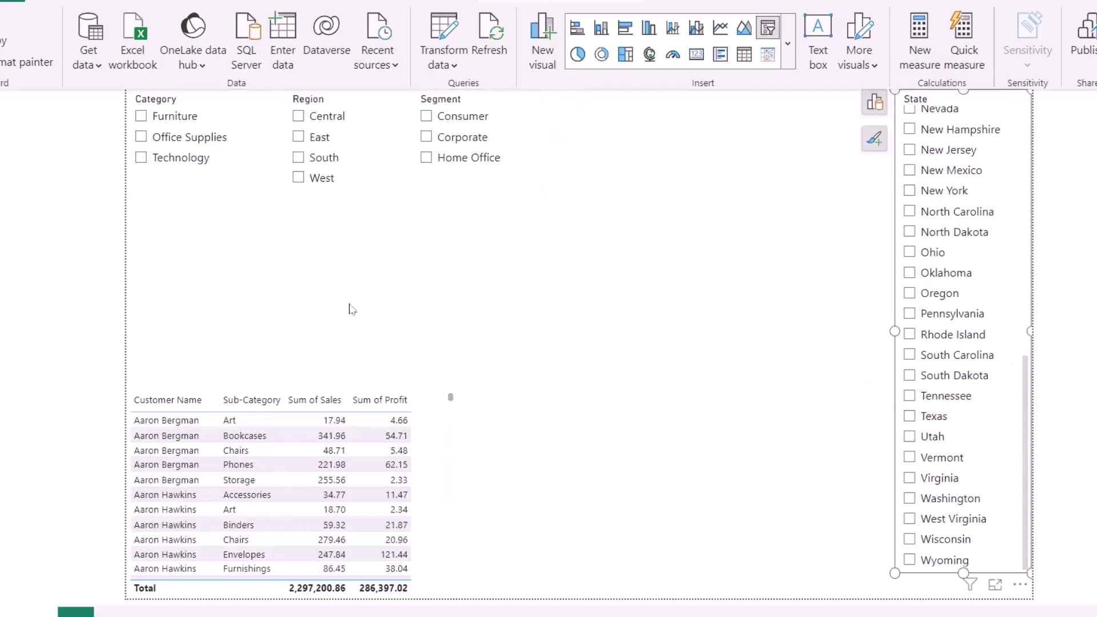
pyautogui.click(238, 160)
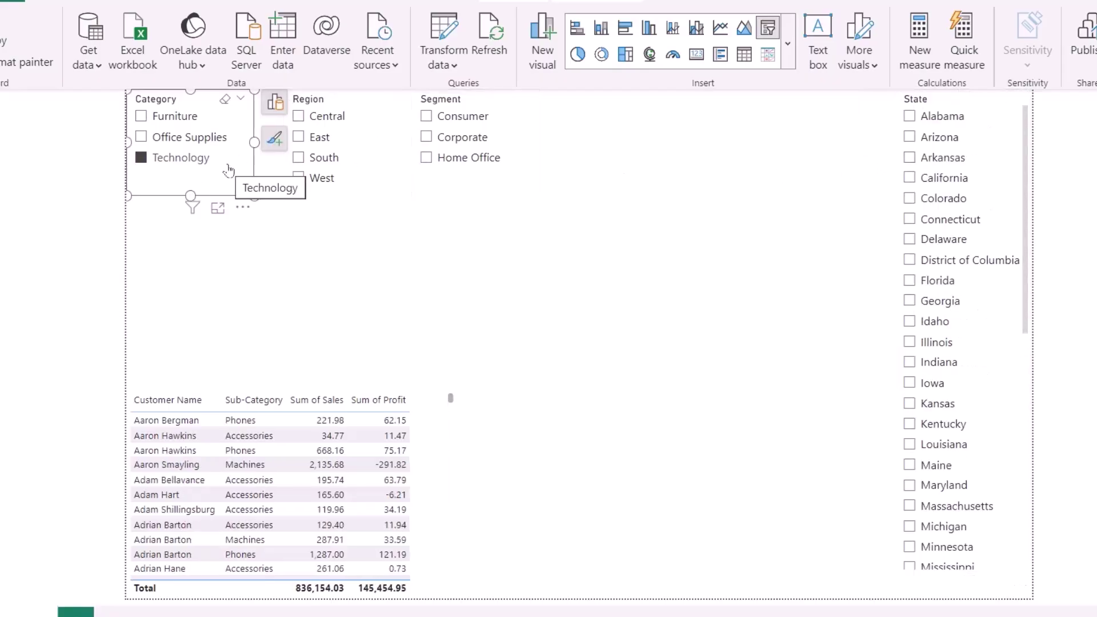
# Move the State slicer beside Segment, switch its style to Dropdown, and resize it compactly
pyautogui.moveTo(1008, 170); pyautogui.dragTo(722, 171)
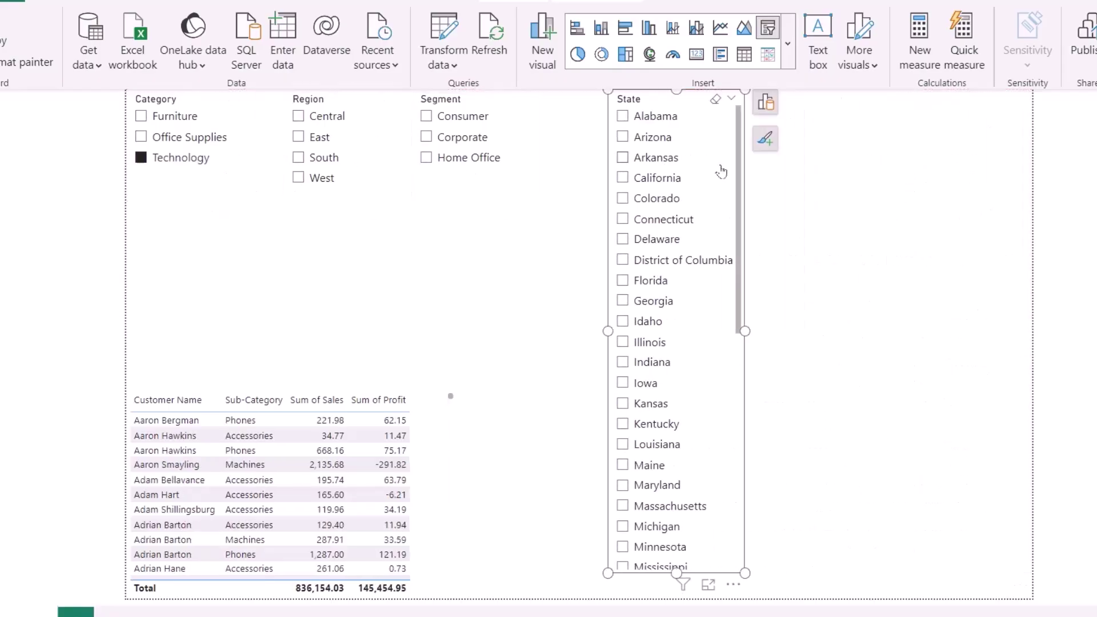
pyautogui.click(765, 138)
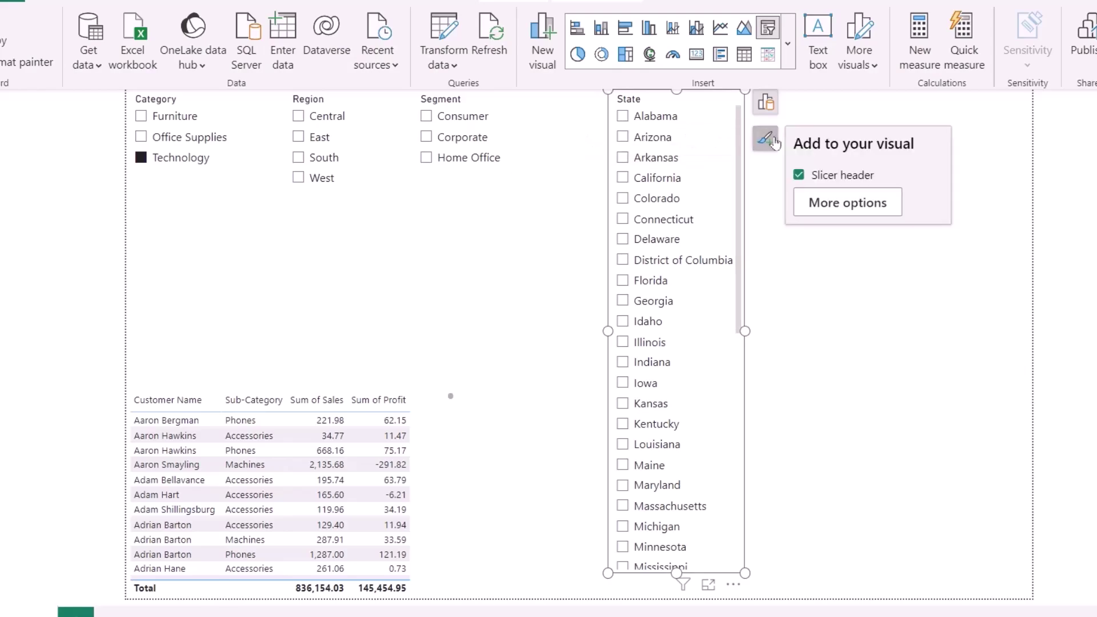
pyautogui.click(848, 203)
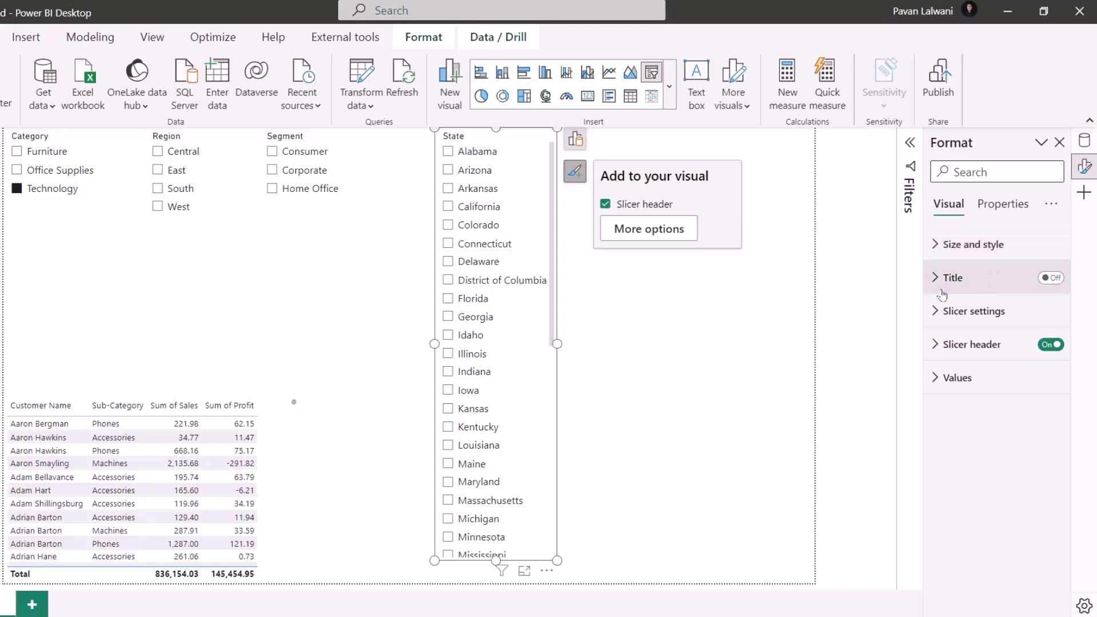
pyautogui.click(936, 311)
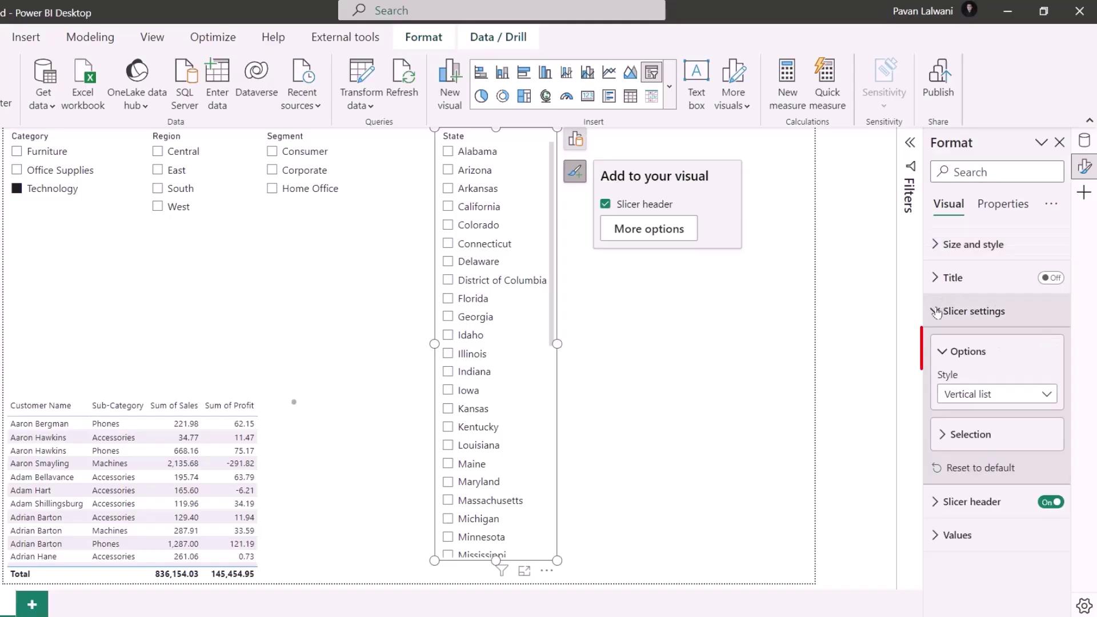
pyautogui.click(970, 393)
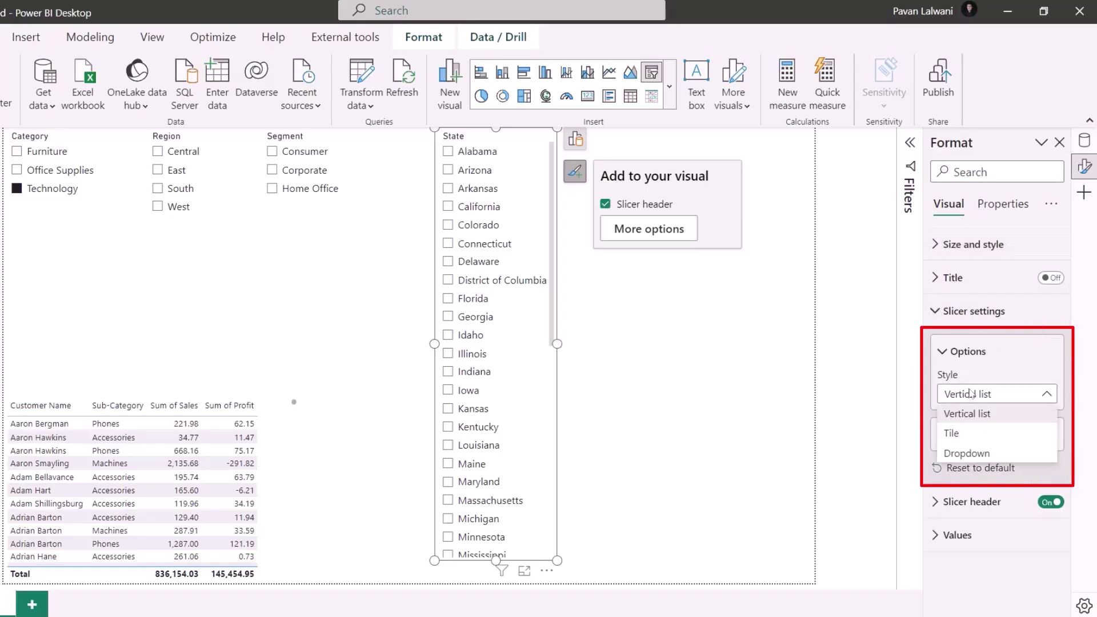
pyautogui.click(980, 455)
pyautogui.moveTo(557, 560); pyautogui.dragTo(589, 183)
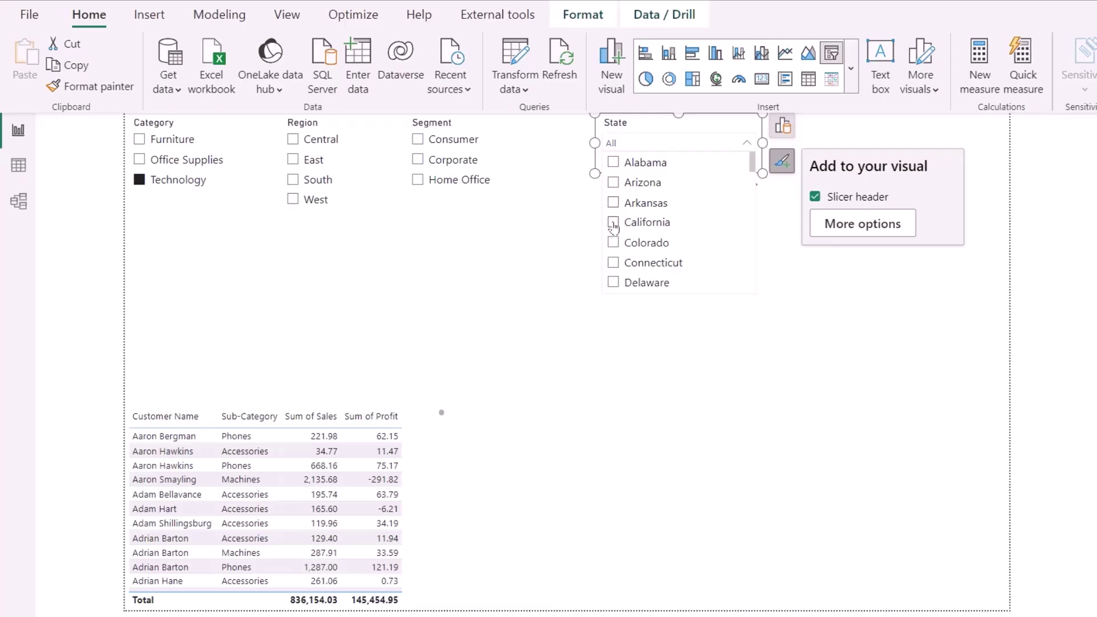
# Select New York in the State dropdown, toggling it off and back on
pyautogui.scroll(-10, 652, 247)
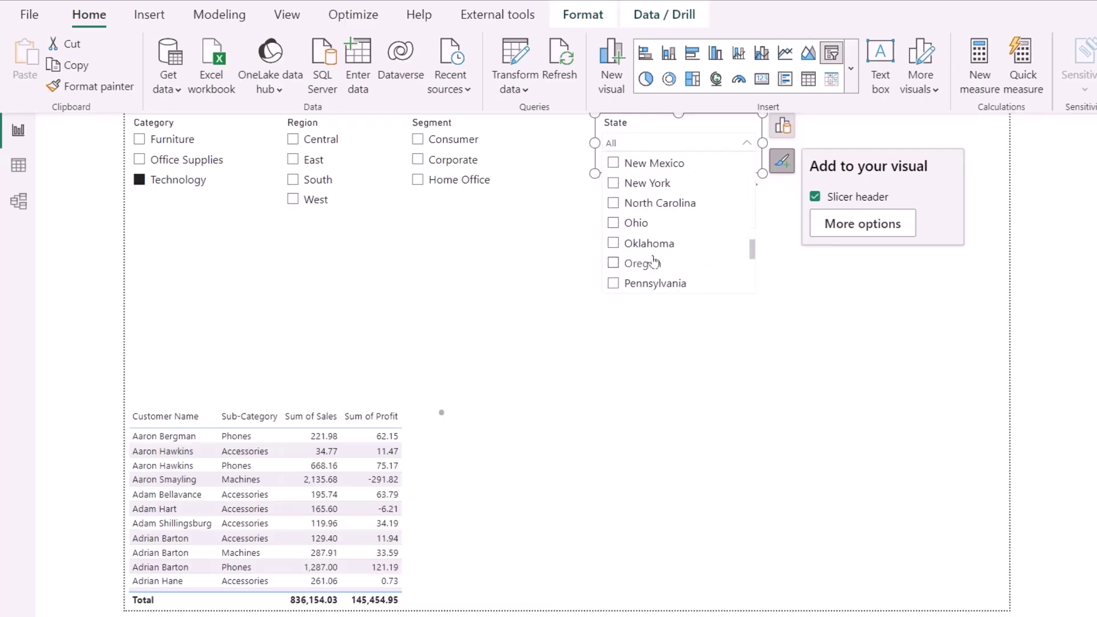
pyautogui.click(613, 182)
pyautogui.click(453, 238)
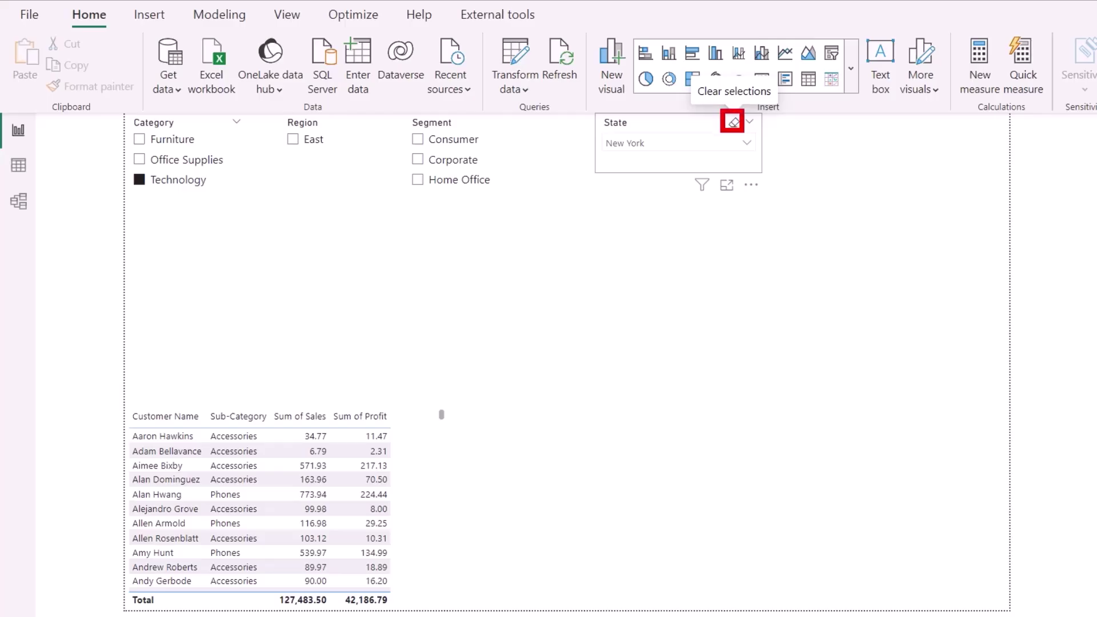
pyautogui.click(747, 143)
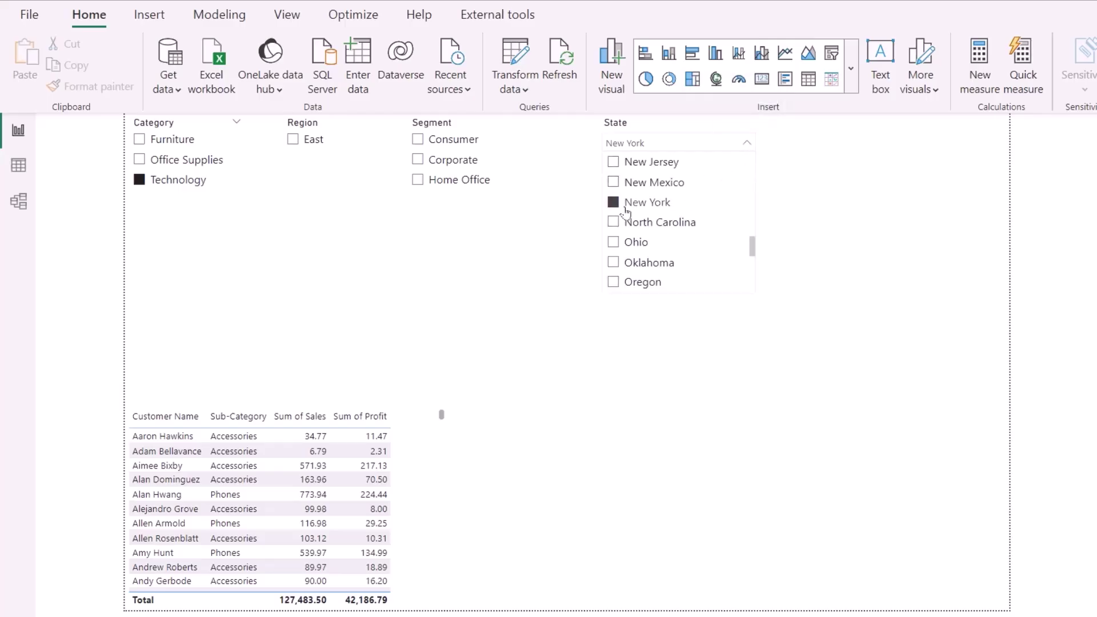
pyautogui.click(612, 204)
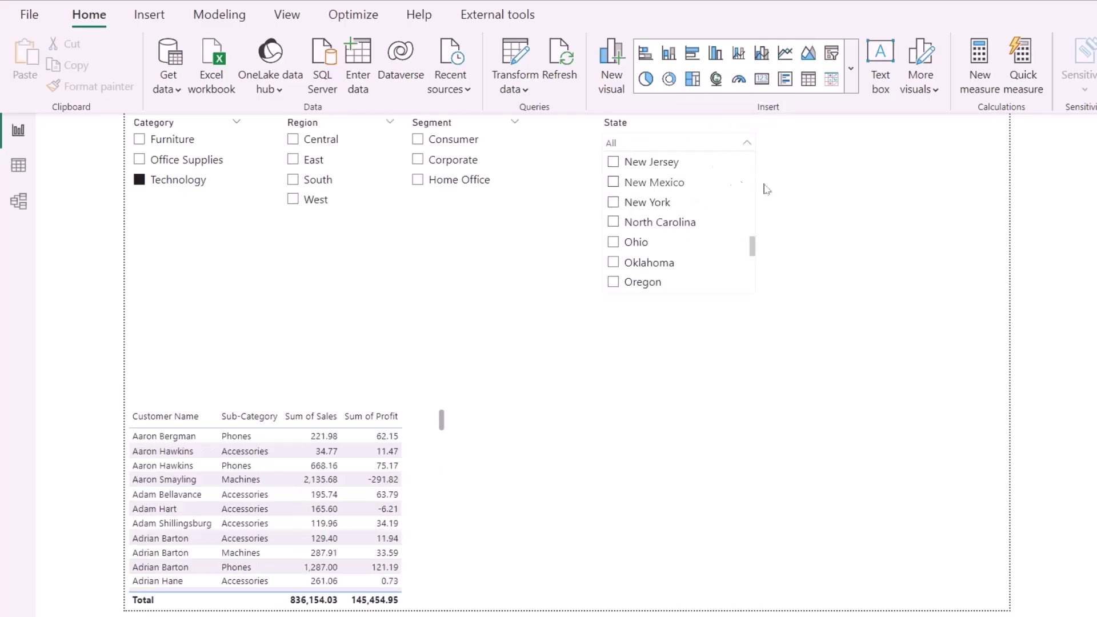
pyautogui.click(612, 202)
# Tick Corporate in the Segment slicer and East in the Region slicer
pyautogui.click(418, 159)
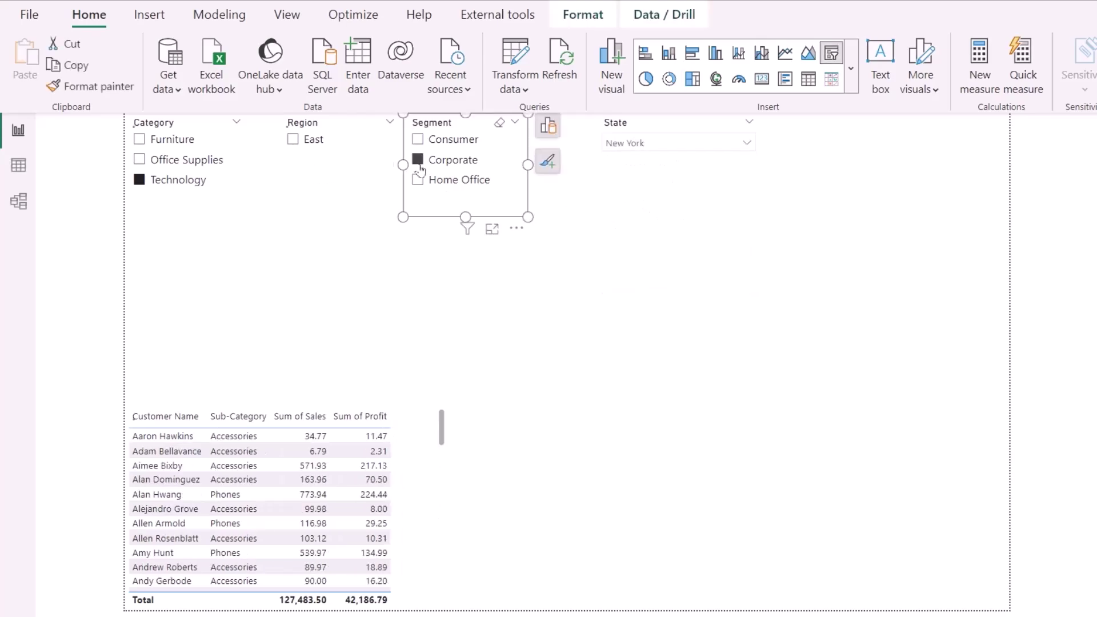
pyautogui.click(292, 139)
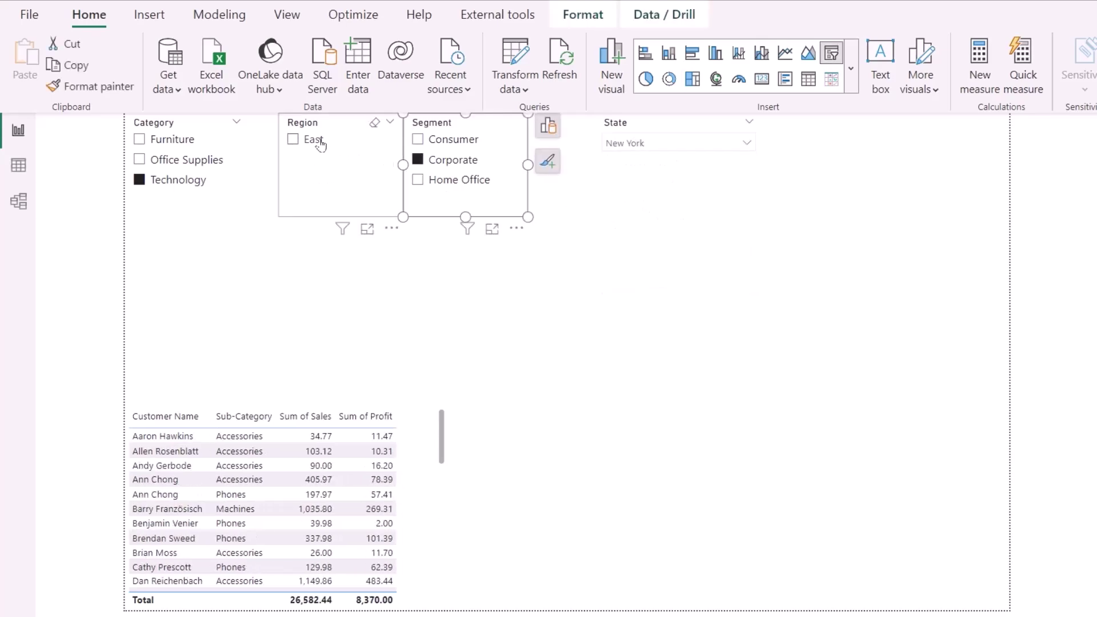
pyautogui.click(438, 318)
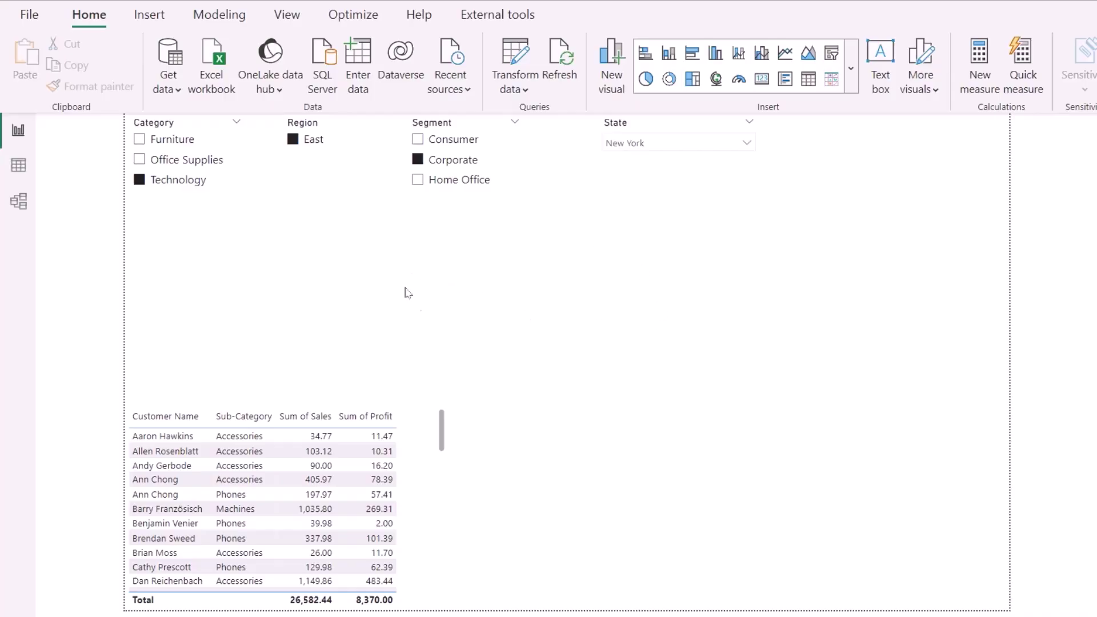
pyautogui.moveTo(849, 122); pyautogui.dragTo(983, 194)
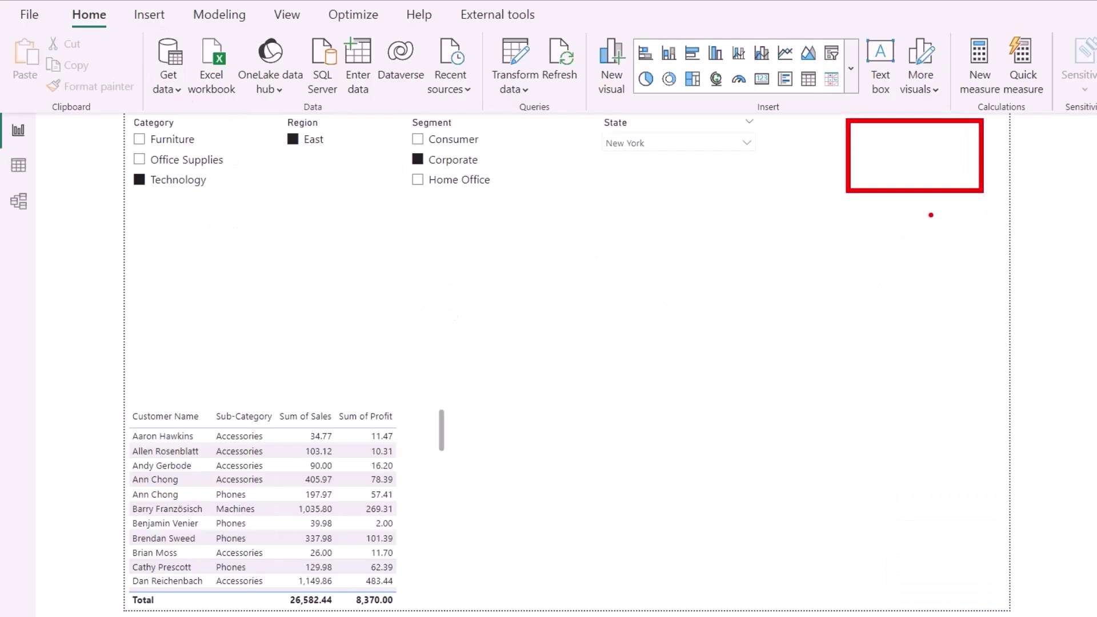
# Insert a Clear all slicers button and place it at the page's top right
pyautogui.press('Escape')
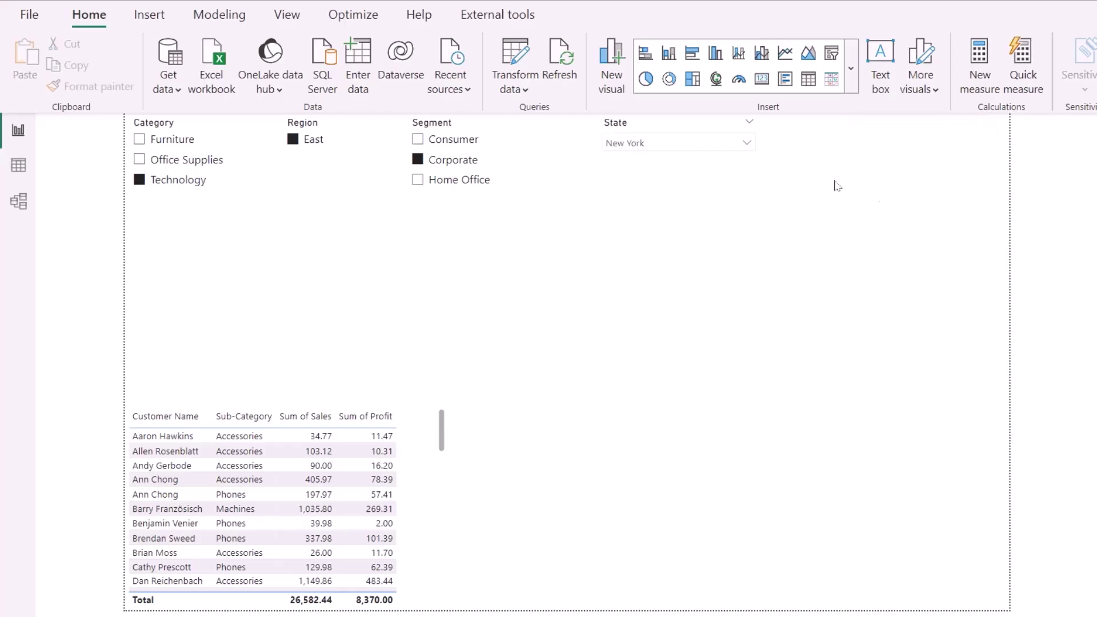
pyautogui.click(149, 12)
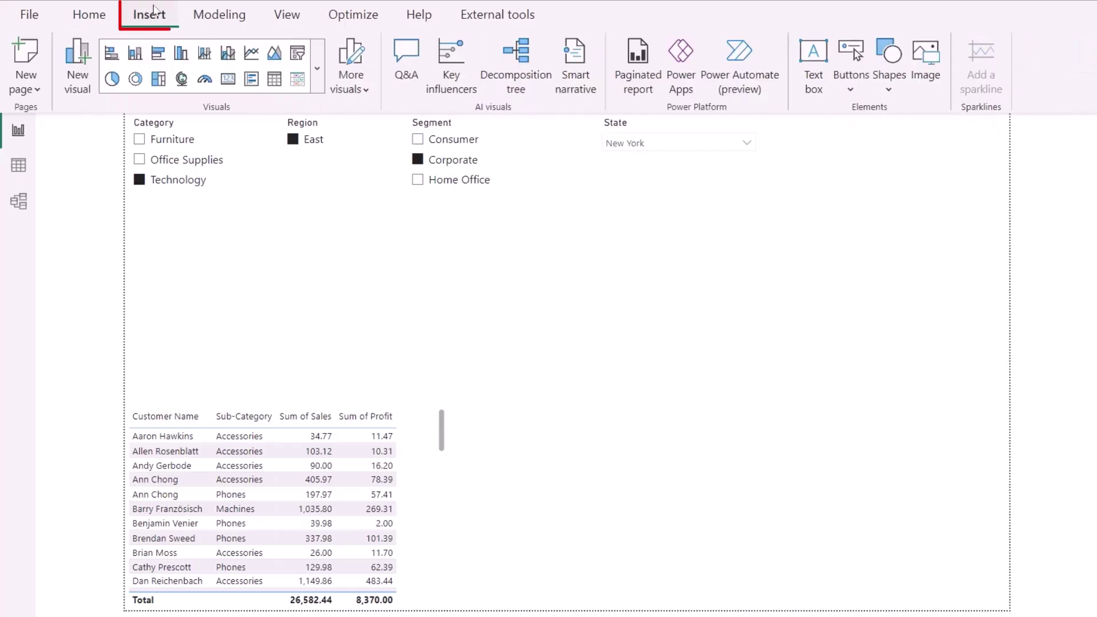
pyautogui.click(858, 93)
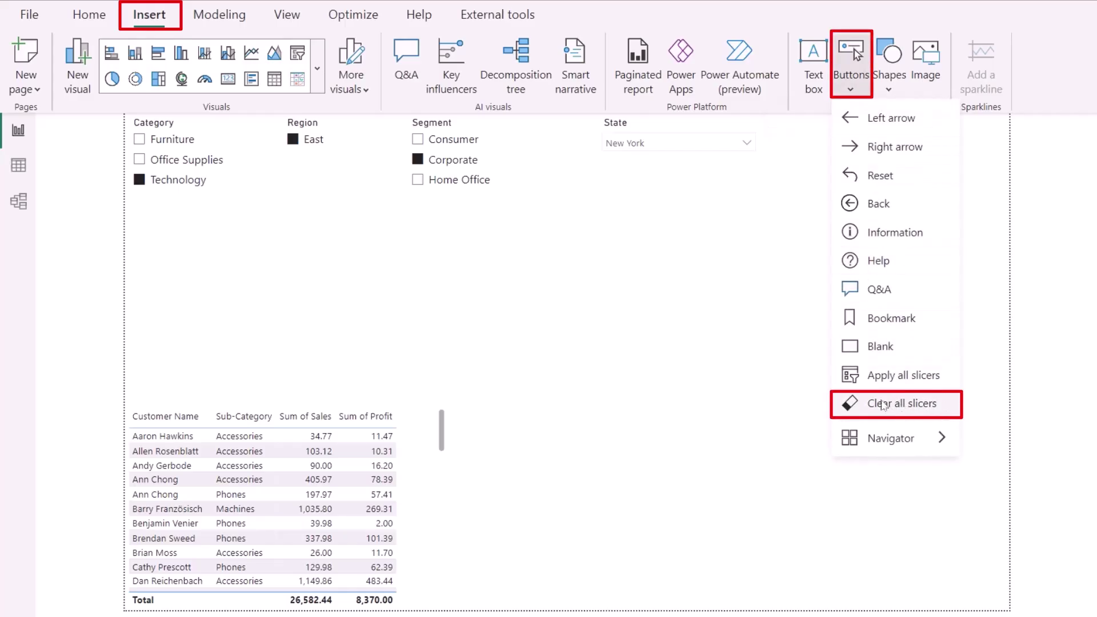
pyautogui.click(909, 406)
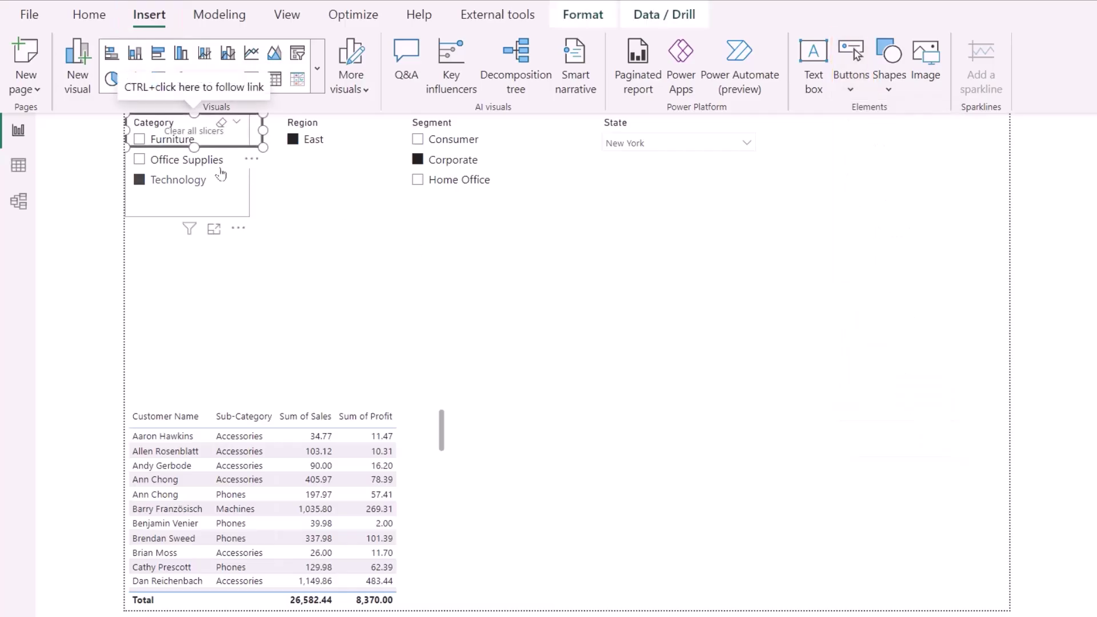
pyautogui.moveTo(240, 147); pyautogui.dragTo(939, 164)
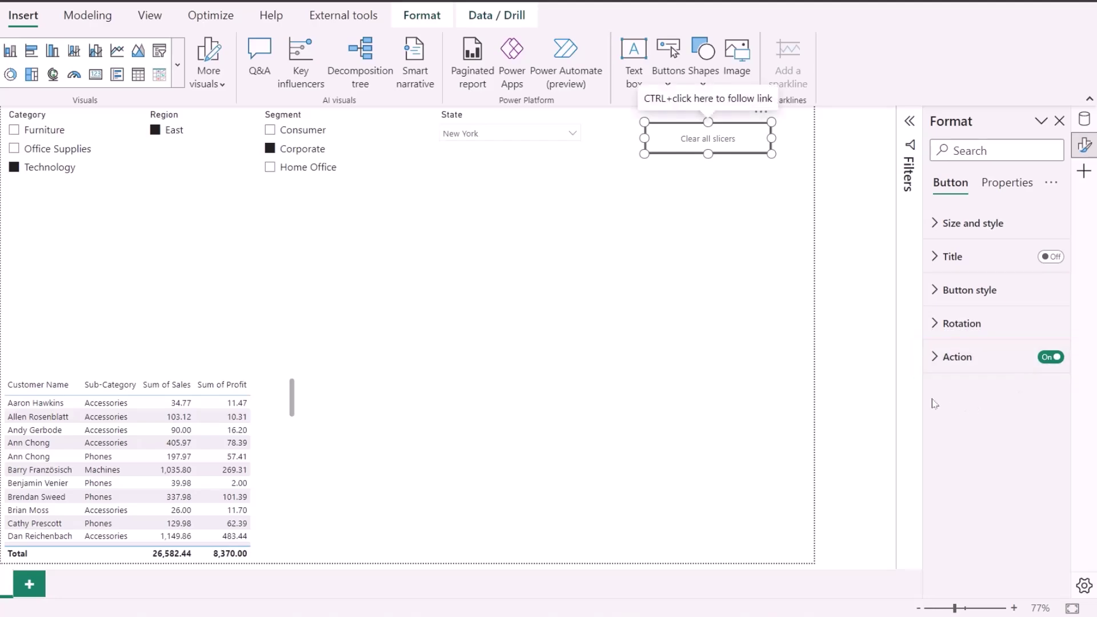
# Format the button caption text as 14-point, bold and black
pyautogui.click(932, 358)
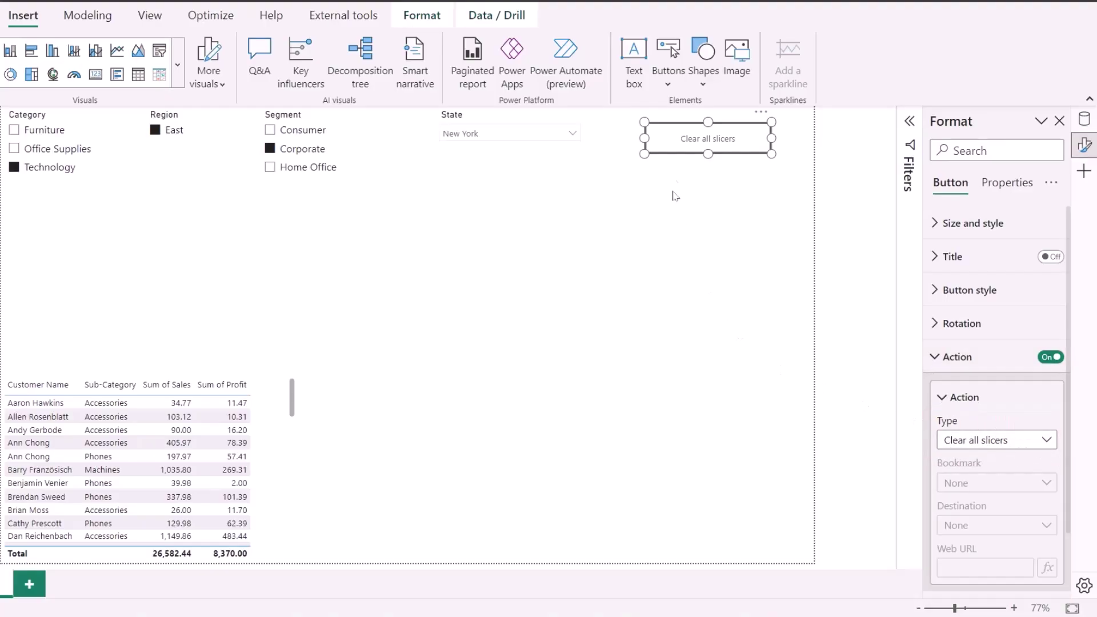
pyautogui.click(931, 292)
pyautogui.scroll(-2, 965, 427)
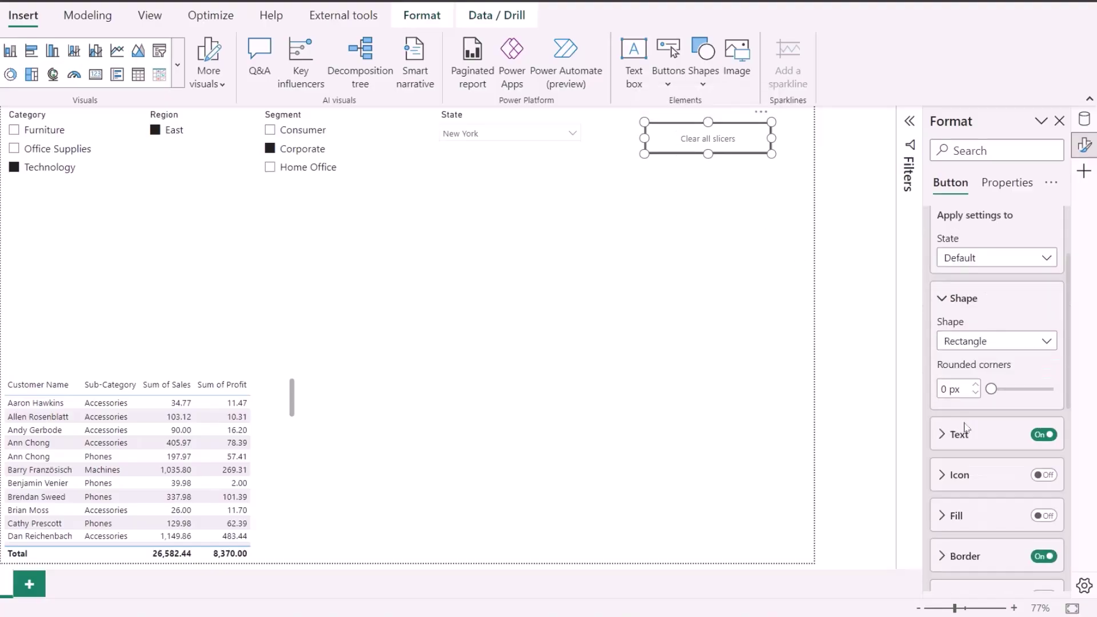
pyautogui.click(940, 436)
pyautogui.click(1052, 515)
pyautogui.click(1053, 515)
pyautogui.click(1053, 515)
pyautogui.click(946, 541)
pyautogui.scroll(-2, 973, 559)
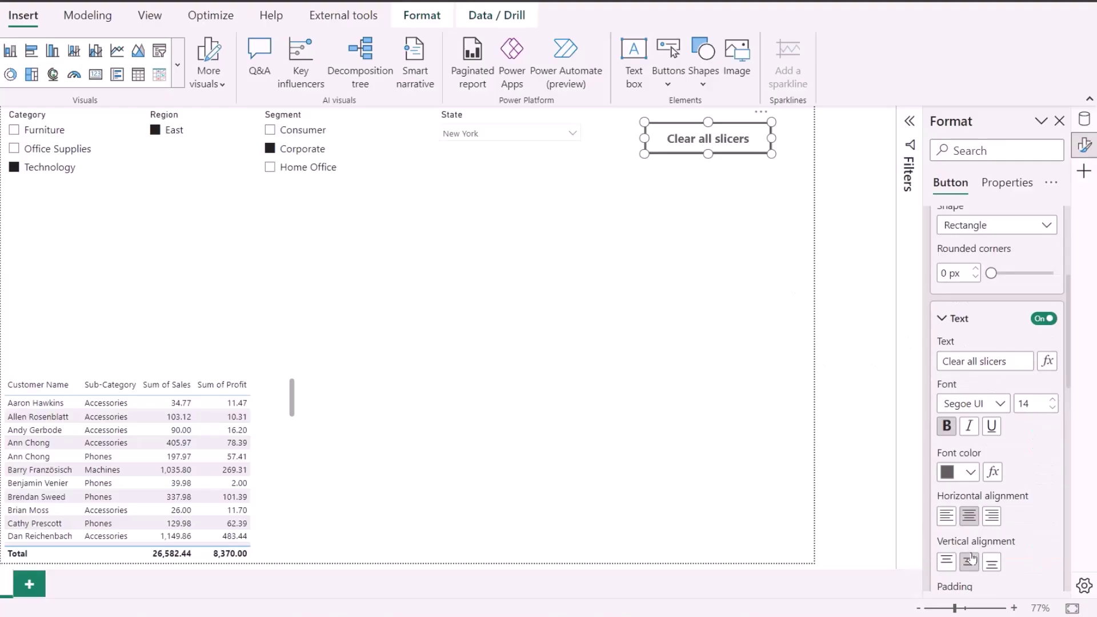
pyautogui.click(969, 473)
pyautogui.click(878, 411)
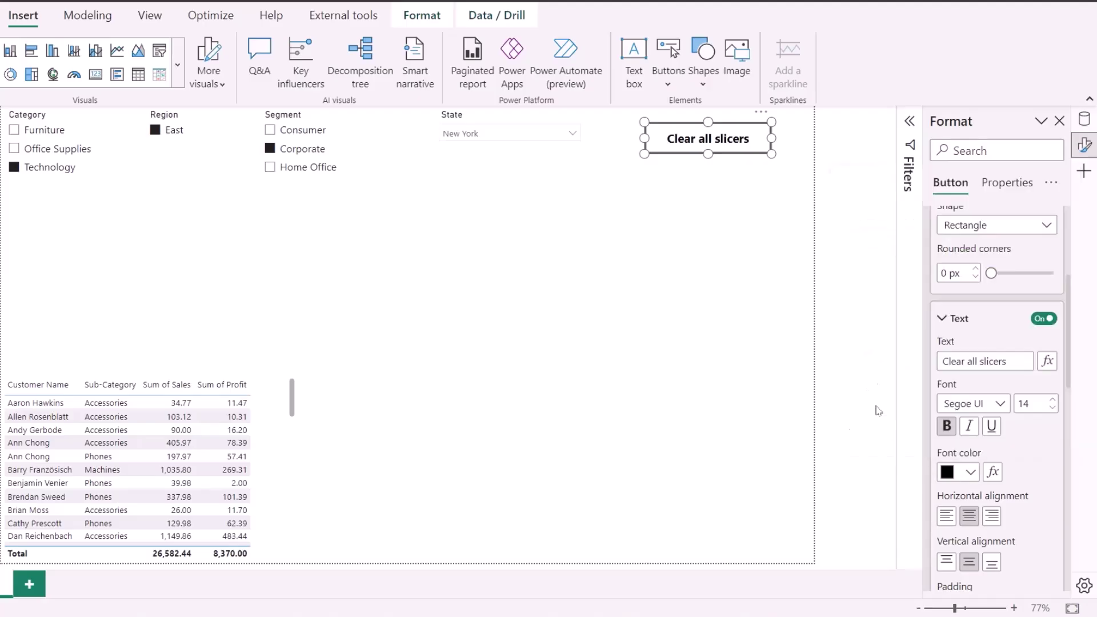
pyautogui.click(629, 206)
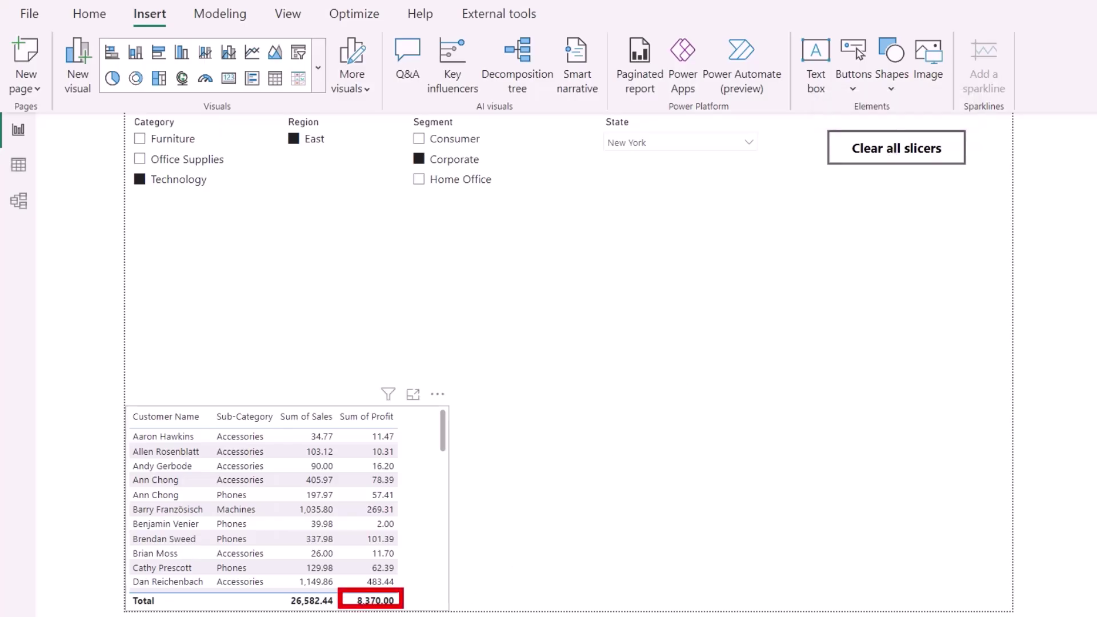
# Reset all slicers with Clear all slicers (2,297,200.86 sales) and move the button to mid-page
pyautogui.click(863, 152)
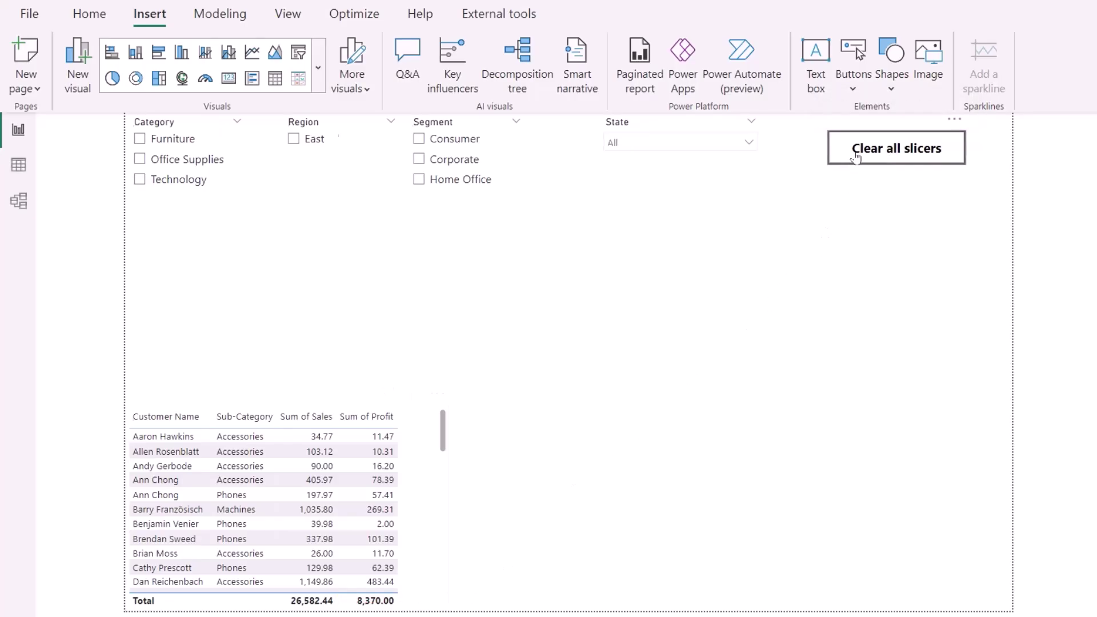
pyautogui.moveTo(877, 159); pyautogui.dragTo(638, 262)
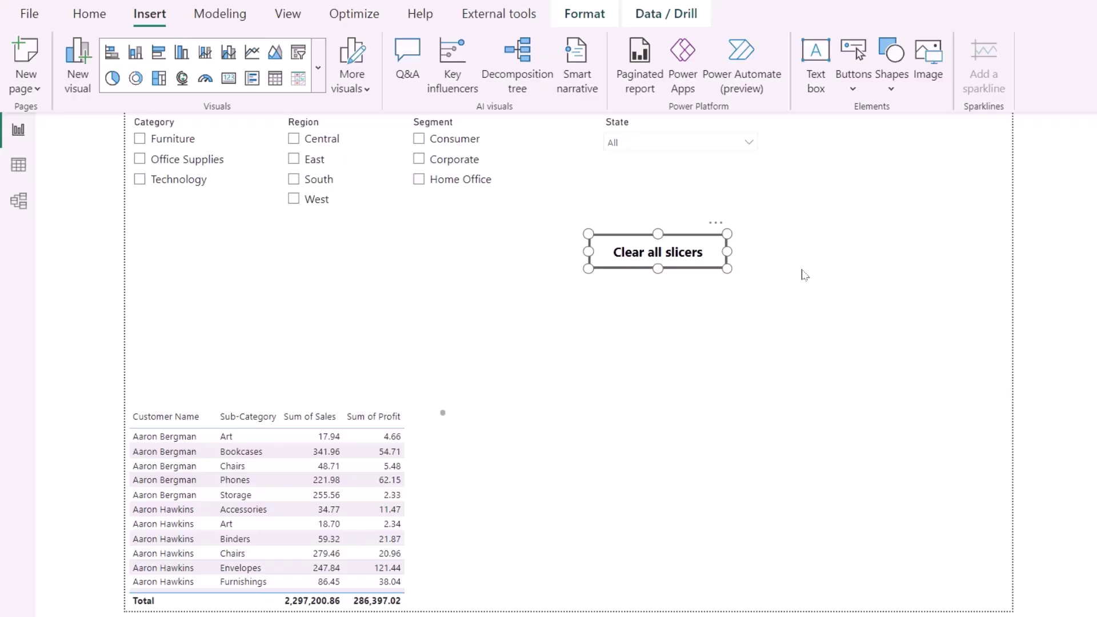
# Filter the slicers to Technology category, West region and Home Office segment
pyautogui.click(140, 179)
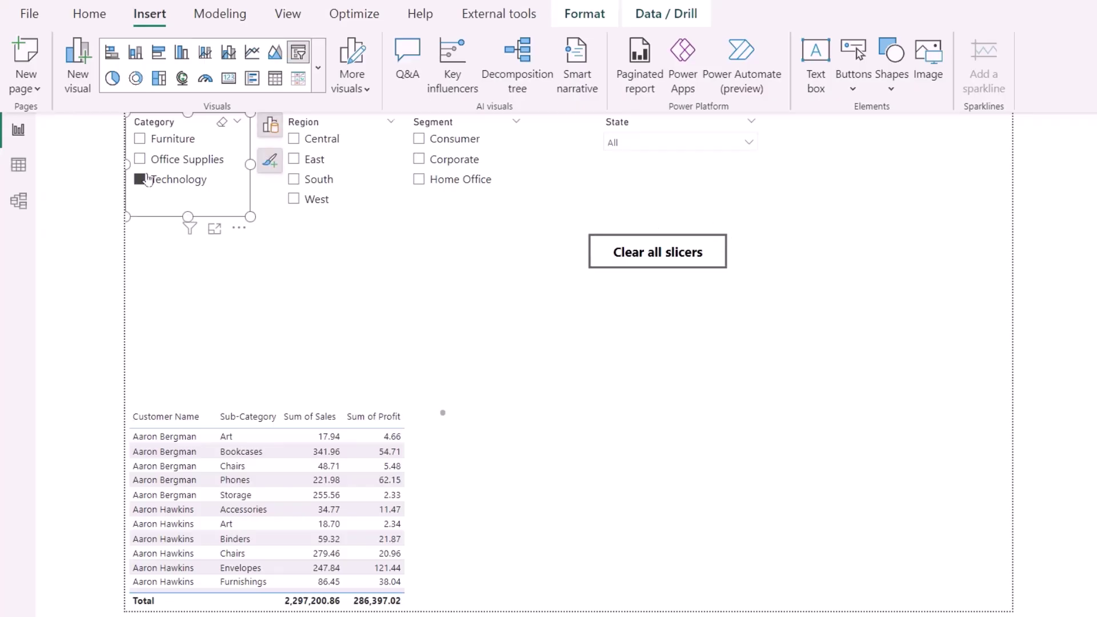
pyautogui.click(306, 201)
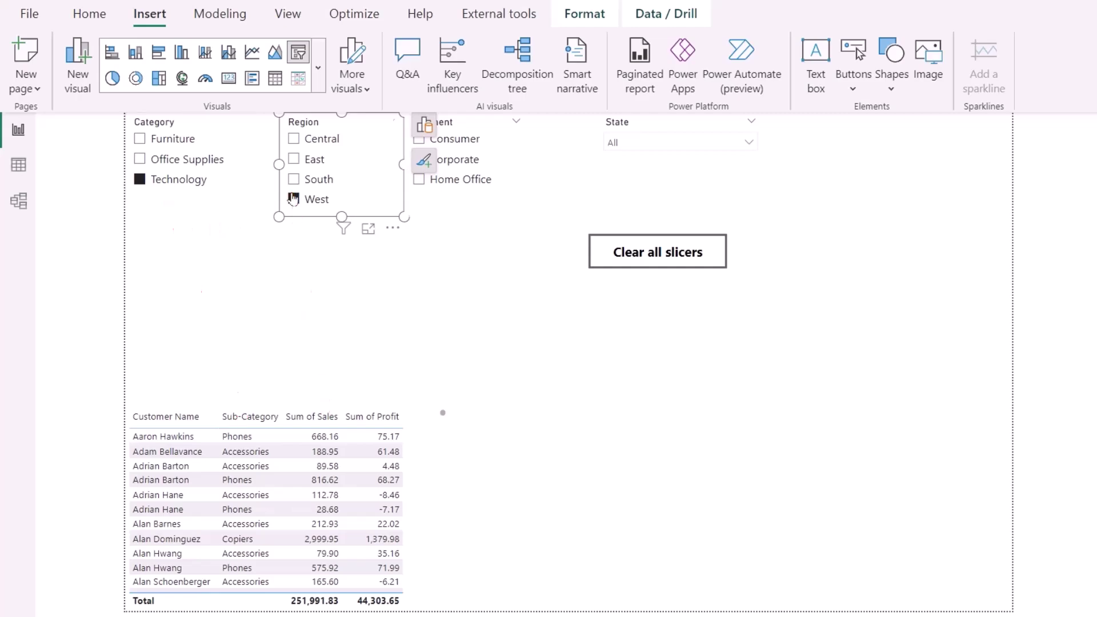
pyautogui.click(440, 181)
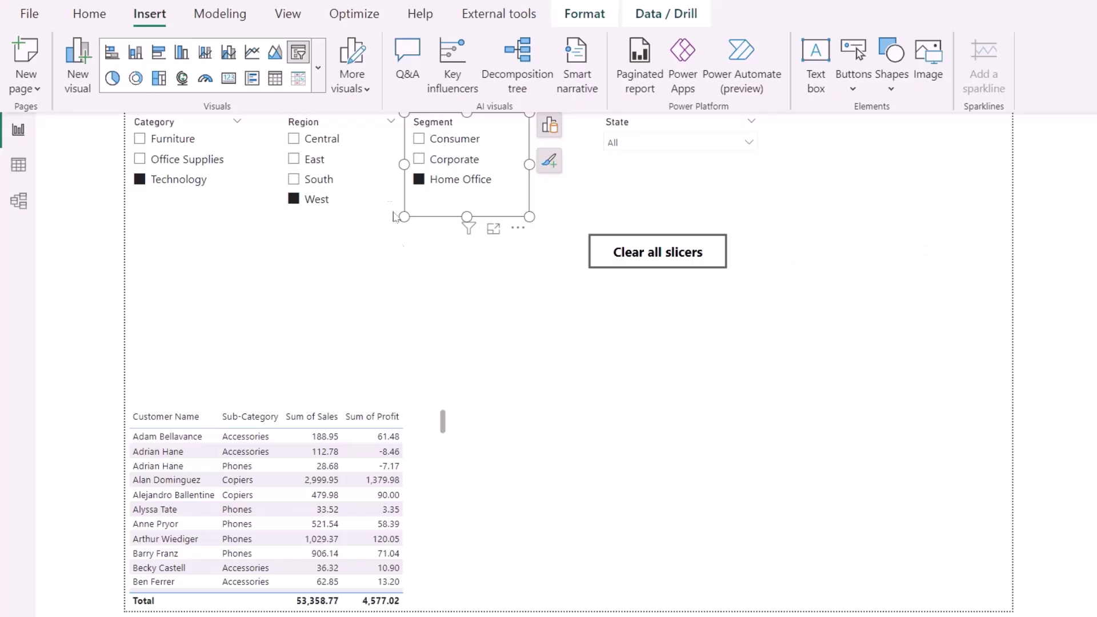
# Remove the Home Office, West and Technology filters and show the Buttons type list
pyautogui.click(418, 180)
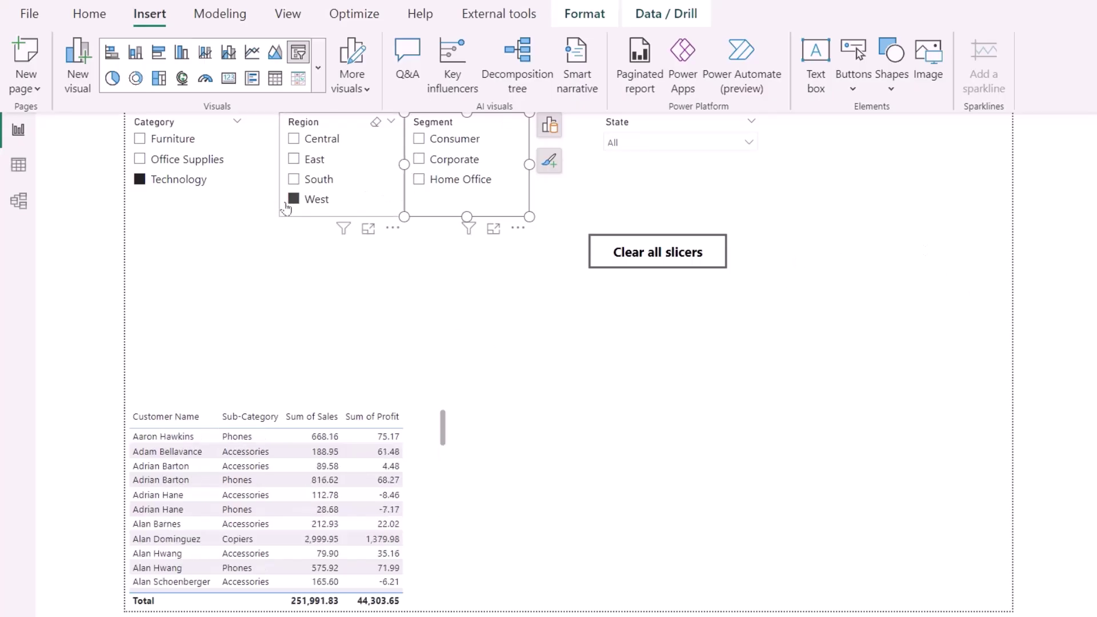
pyautogui.click(287, 205)
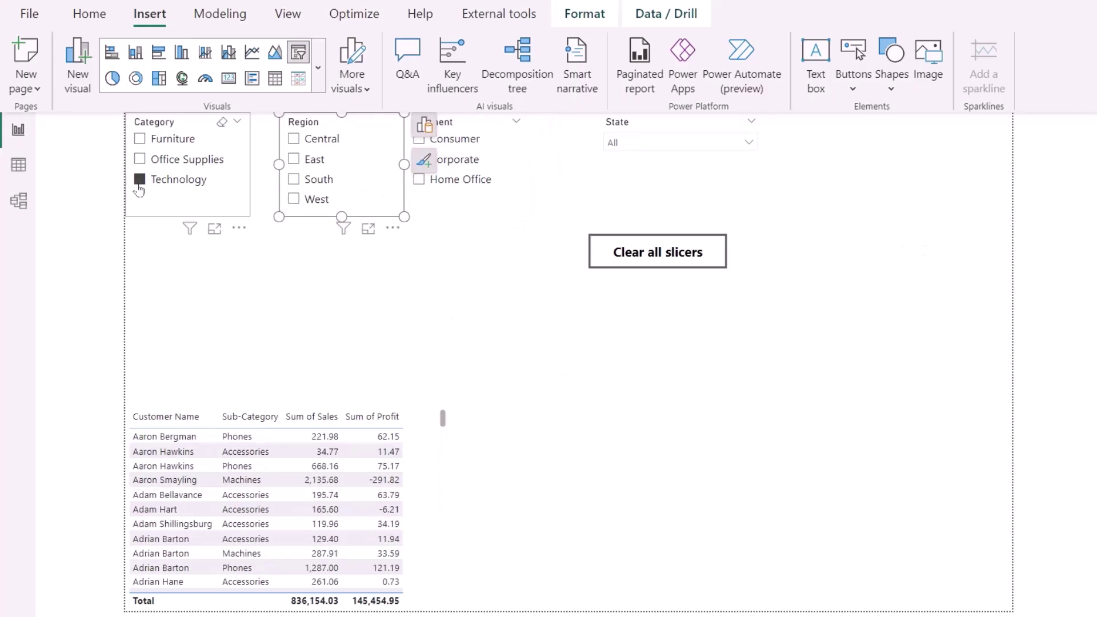
pyautogui.click(139, 180)
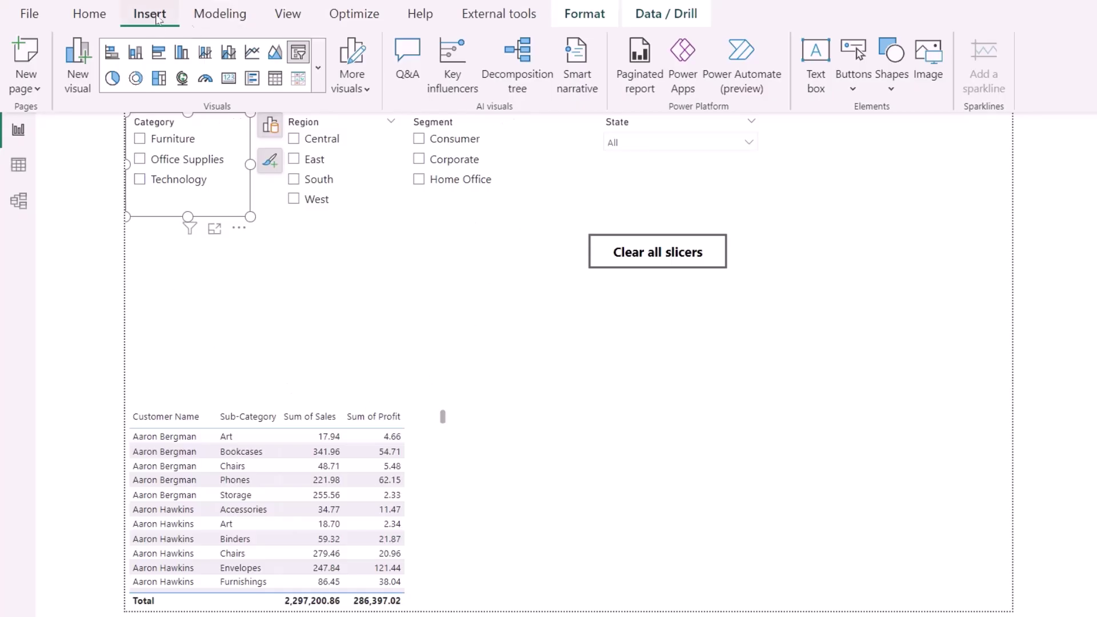
pyautogui.click(854, 85)
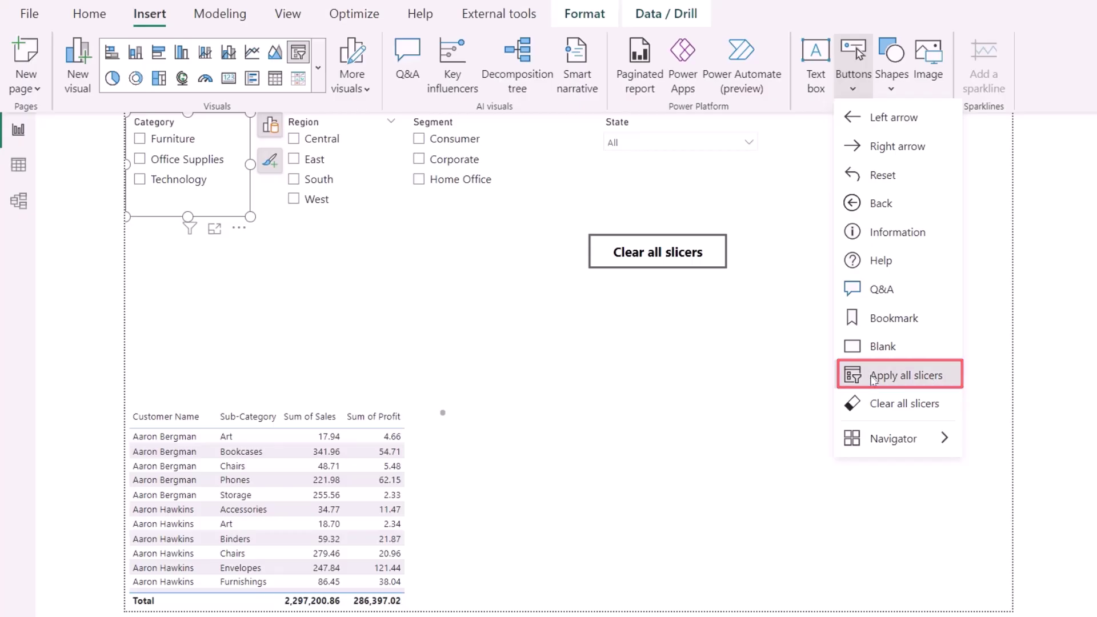
# Insert an Apply all slicers button beside Clear all slicers, check its action, and tick Furniture
pyautogui.click(873, 380)
pyautogui.moveTo(265, 137); pyautogui.dragTo(932, 250)
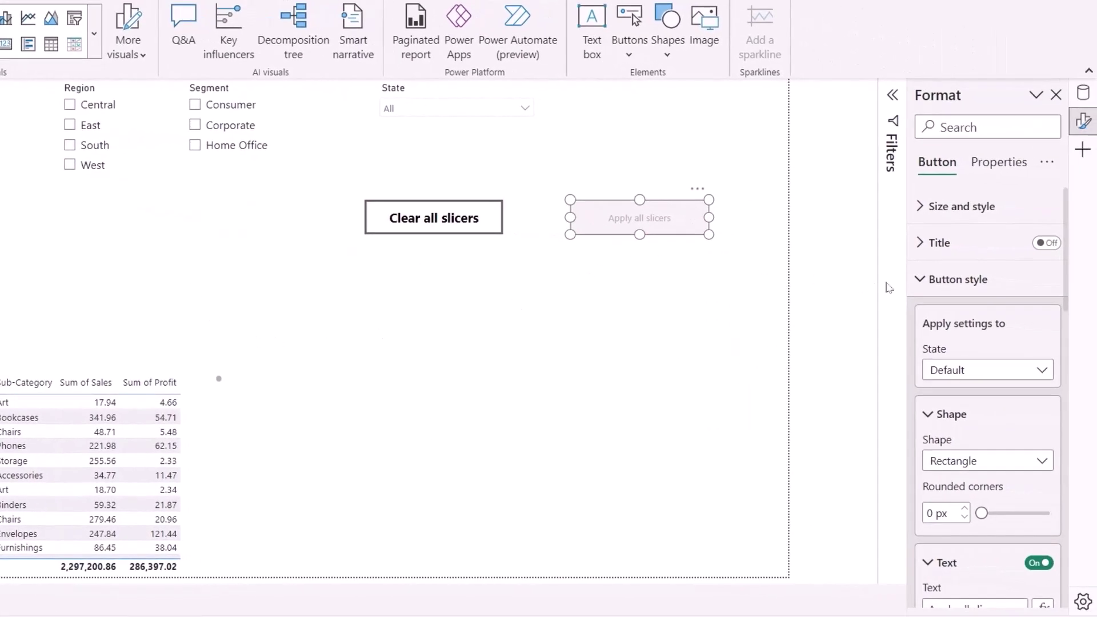
pyautogui.click(919, 280)
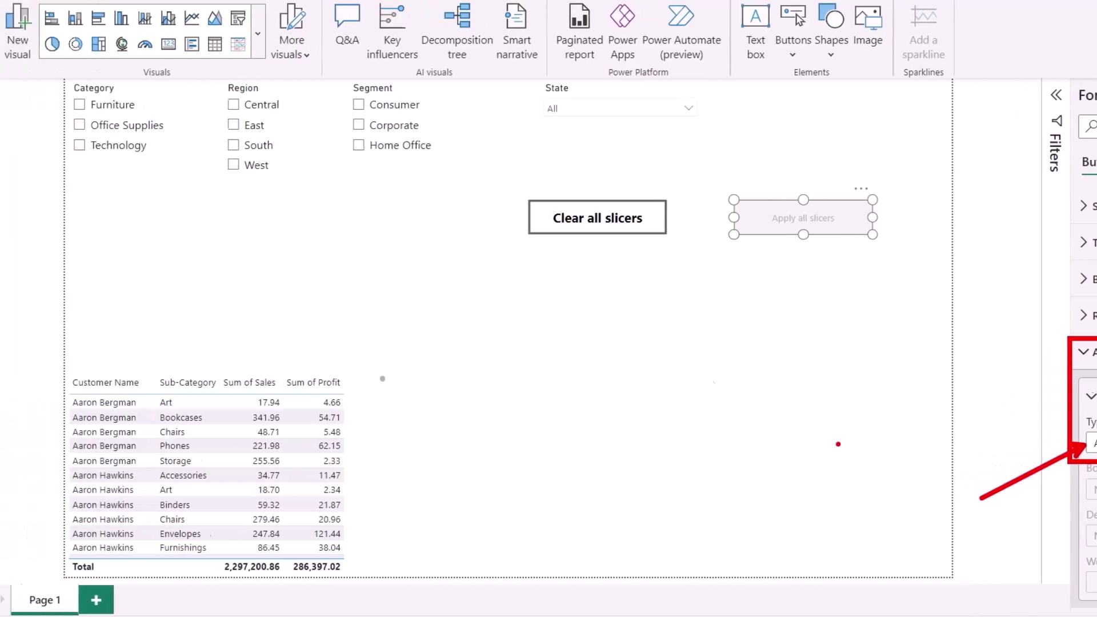
pyautogui.click(140, 105)
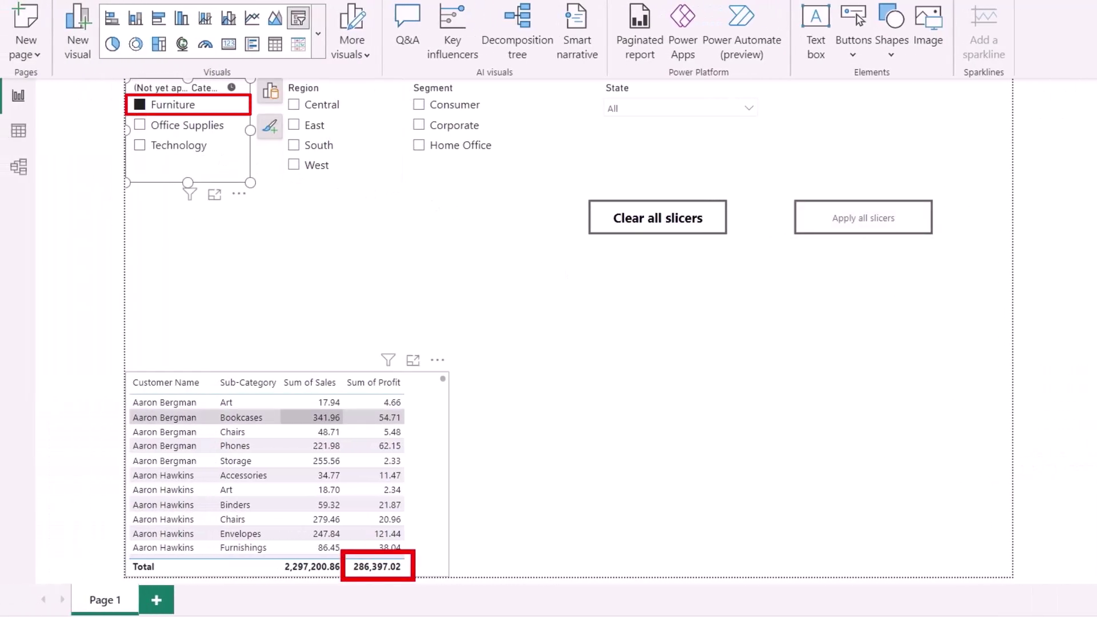
# Tick Central region and Home Office segment, then view the 9,994-row Orders table
pyautogui.click(294, 105)
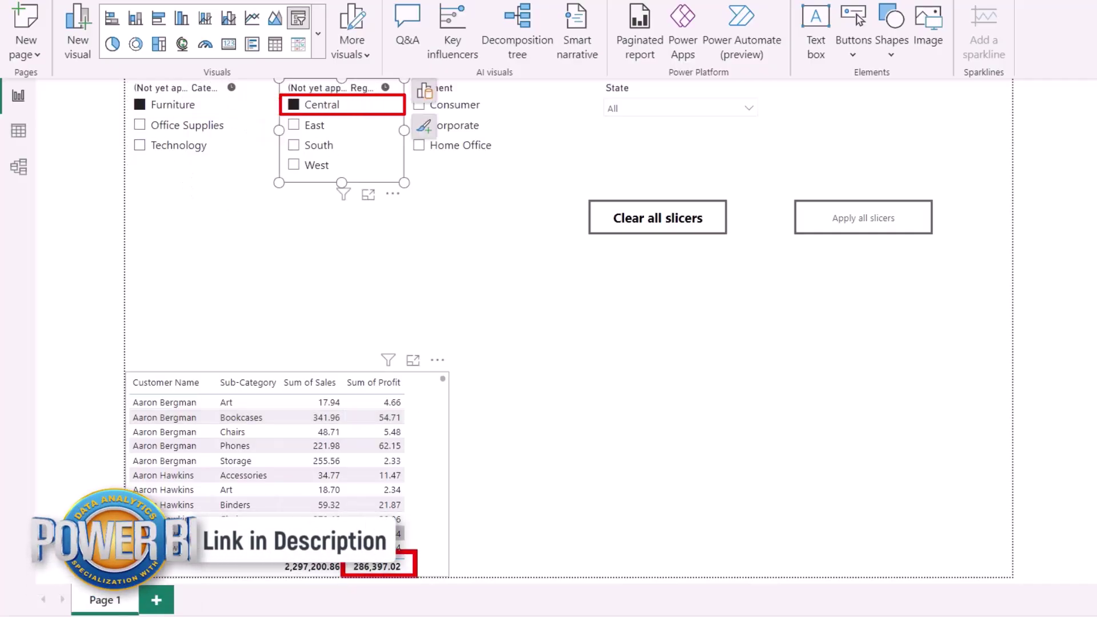
pyautogui.click(451, 149)
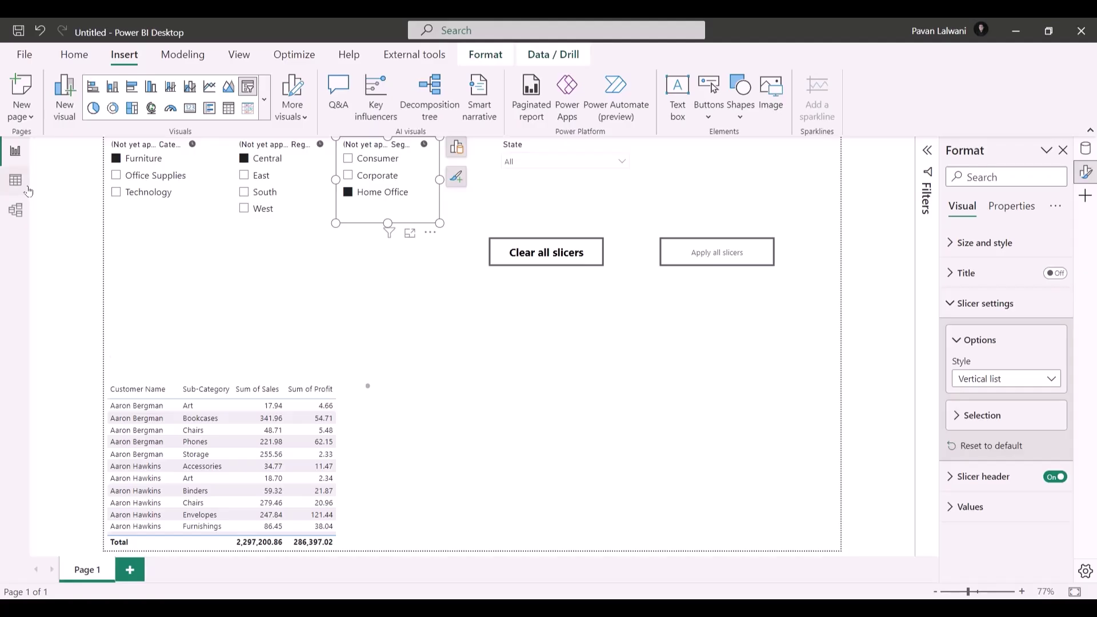
pyautogui.click(25, 186)
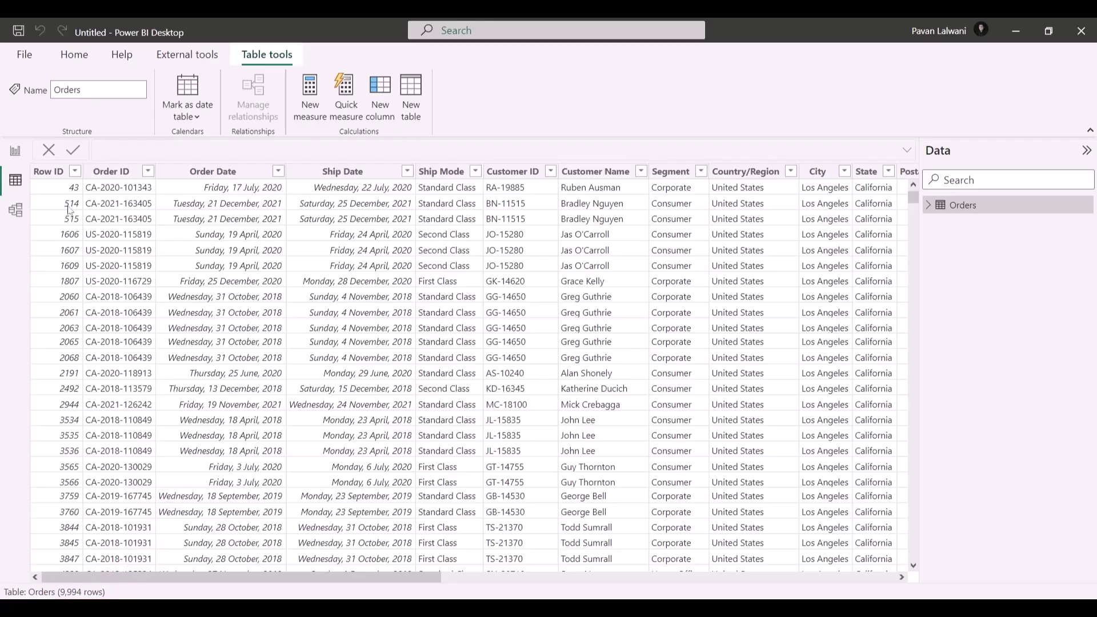
# Return to the Report view with the slicers and buttons
pyautogui.click(15, 151)
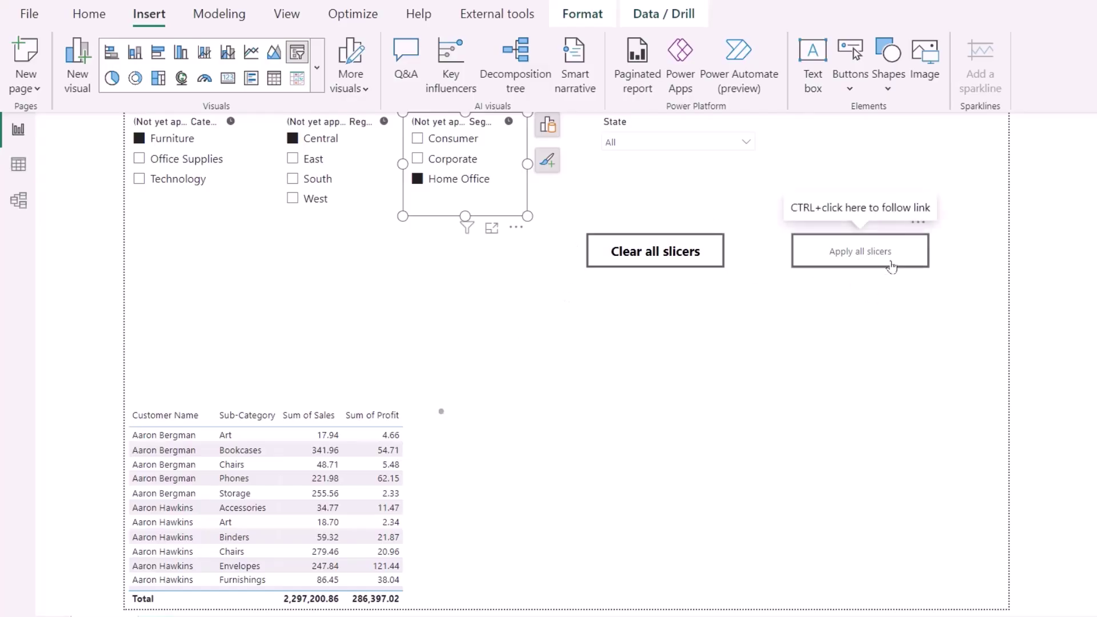
# Choose California in the State slicer and apply Furniture, Central, Home Office and California together
pyautogui.click(674, 142)
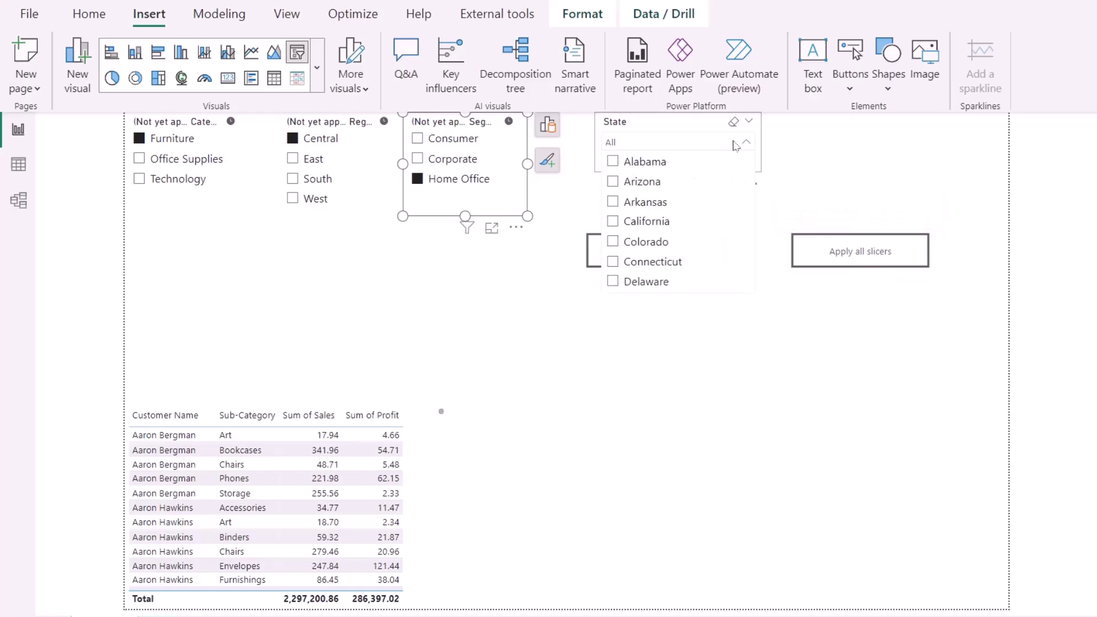
pyautogui.click(612, 221)
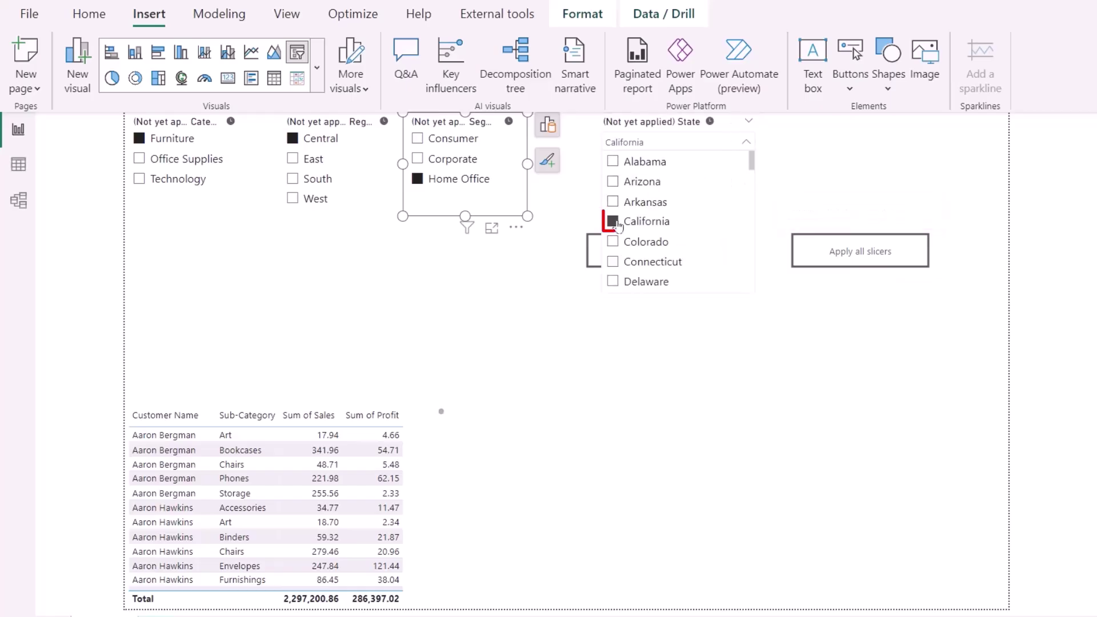
pyautogui.click(745, 435)
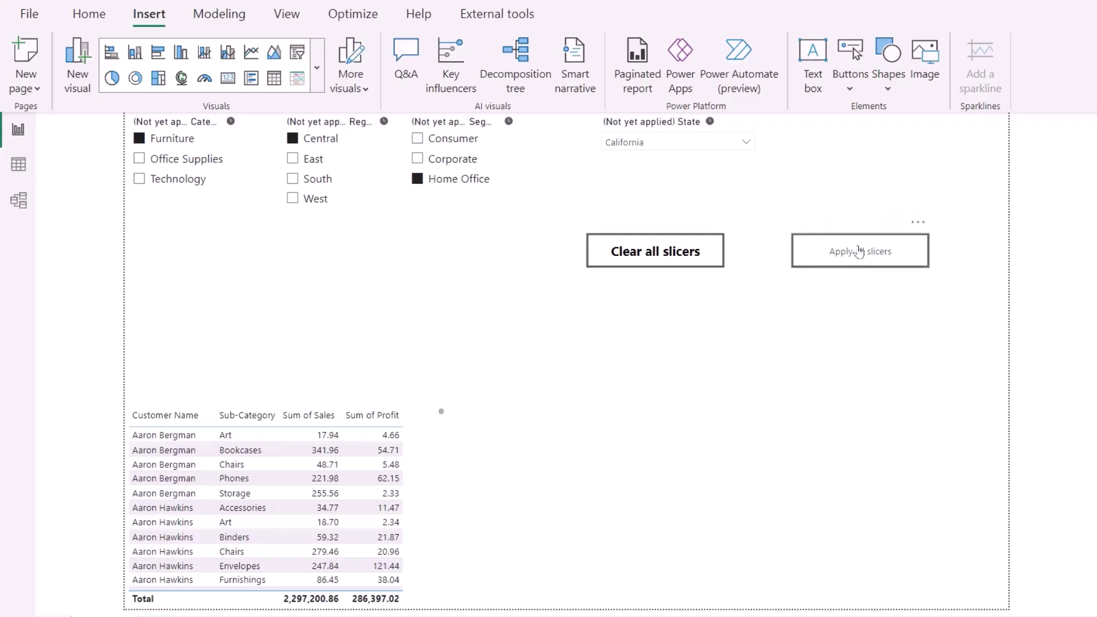
pyautogui.moveTo(341, 587); pyautogui.dragTo(411, 609)
pyautogui.moveTo(122, 411); pyautogui.dragTo(375, 576)
pyautogui.press('Escape')
pyautogui.click(862, 252)
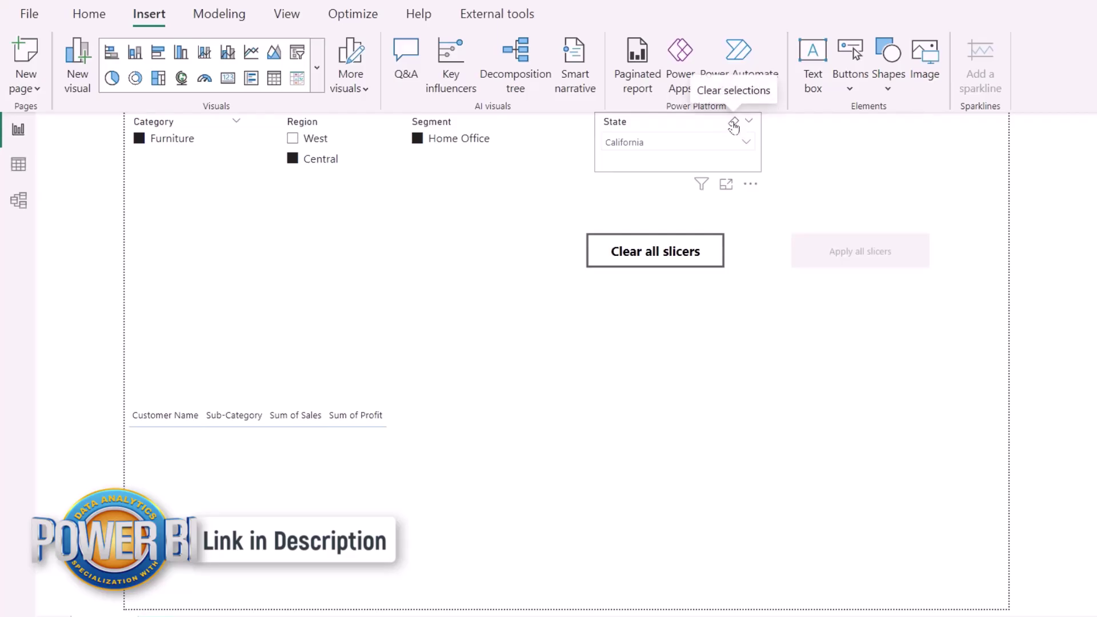
# Clear the California State selection and apply it, giving 25,482.34 sales and -1,198.61 profit
pyautogui.click(735, 124)
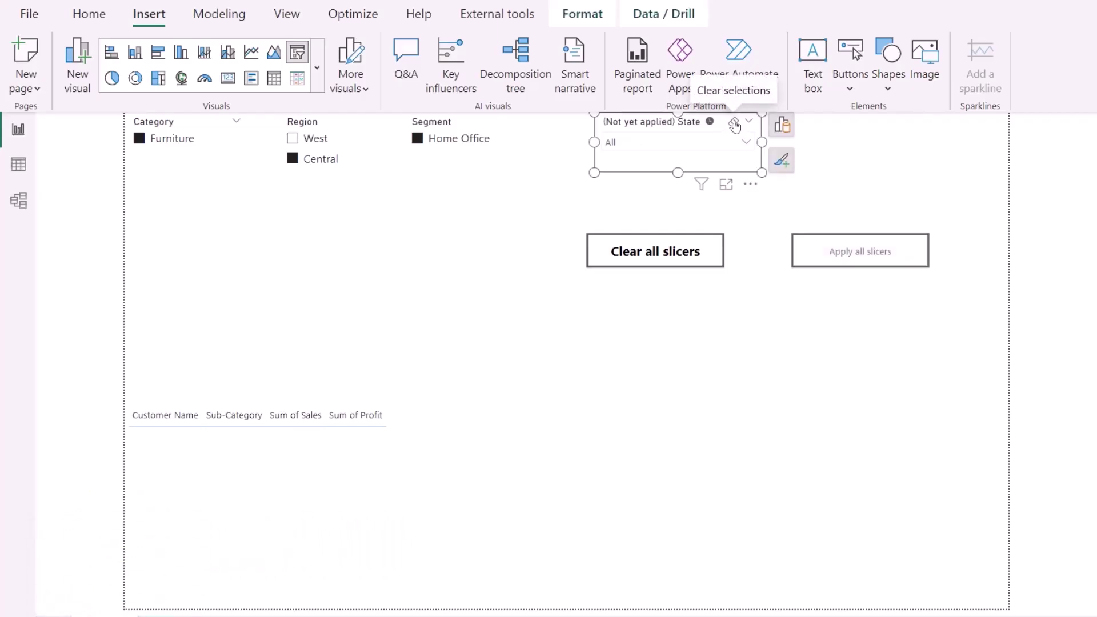
pyautogui.keyDown('ctrl'); pyautogui.click(849, 253); pyautogui.keyUp('ctrl')
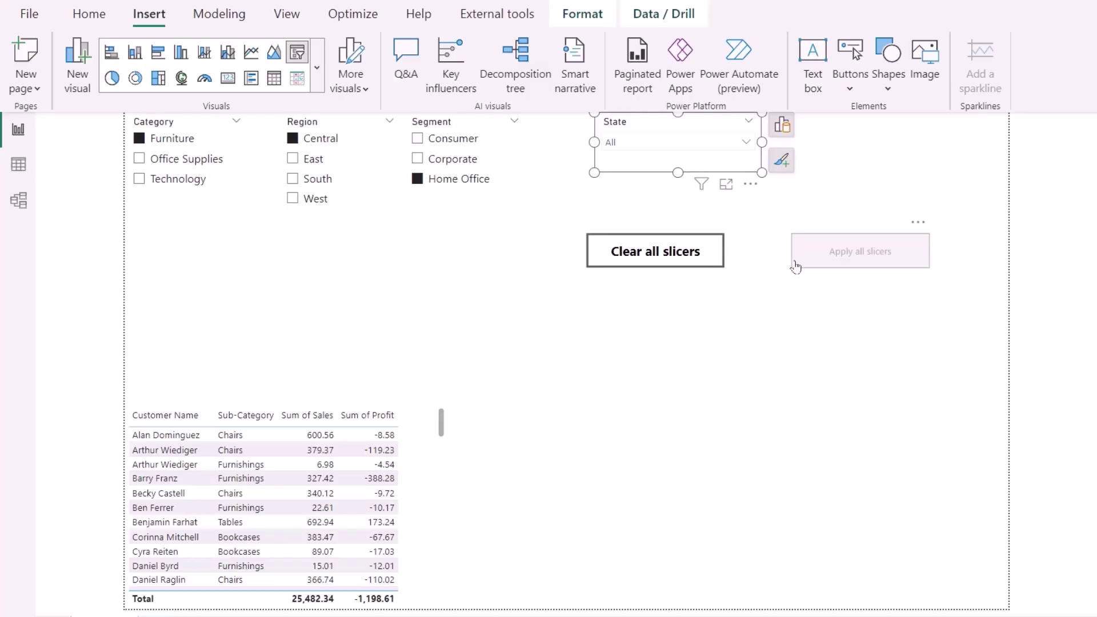
pyautogui.click(852, 90)
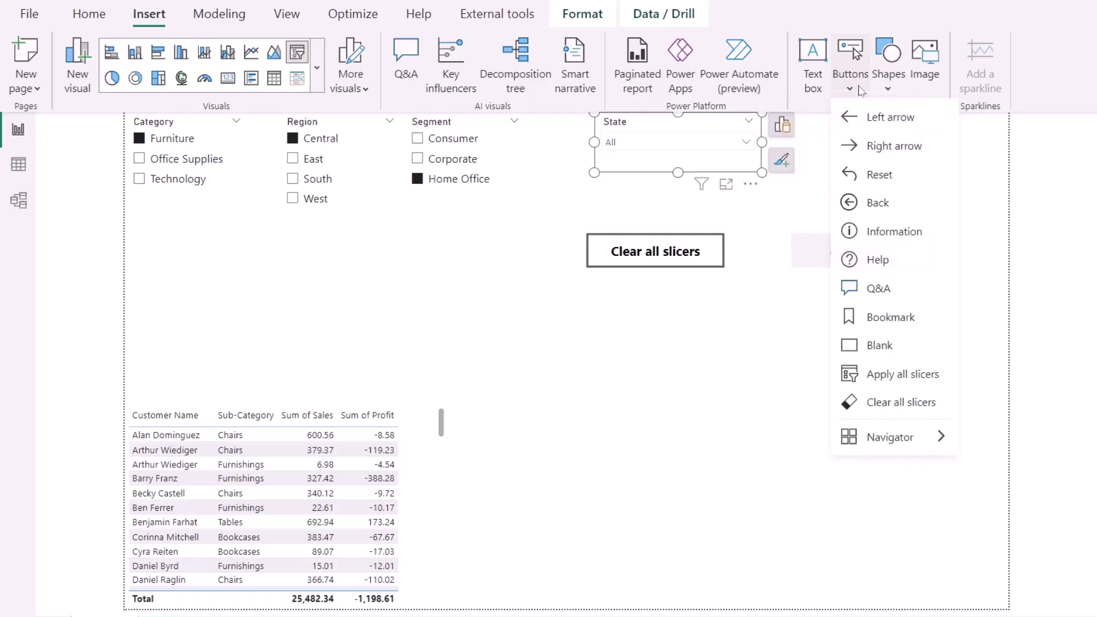
pyautogui.moveTo(830, 357); pyautogui.dragTo(959, 425)
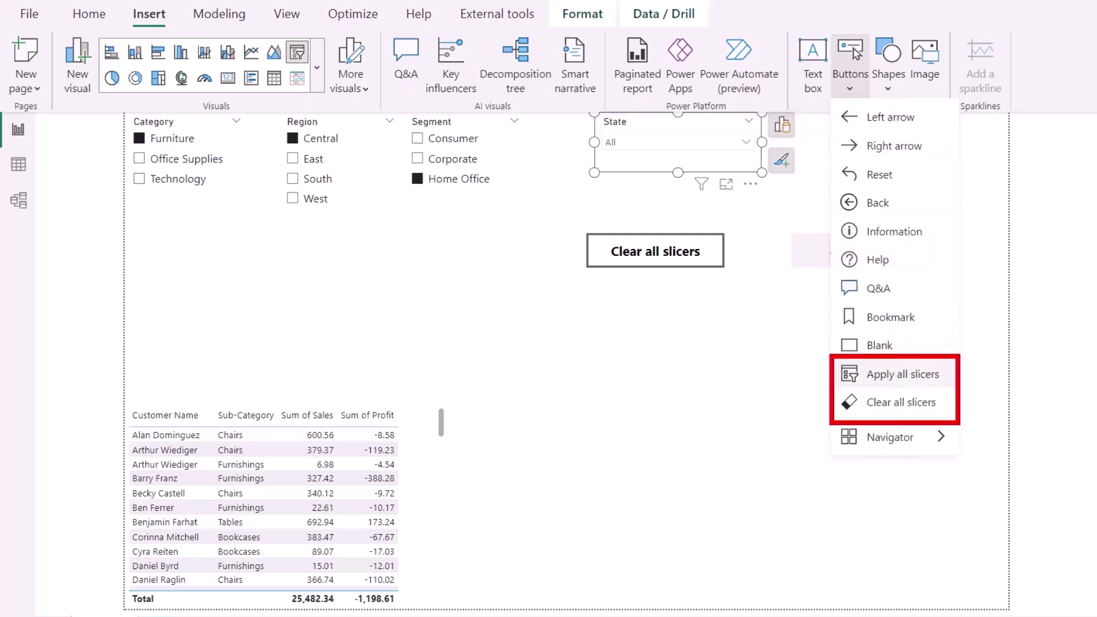
pyautogui.moveTo(1010, 477); pyautogui.dragTo(958, 419)
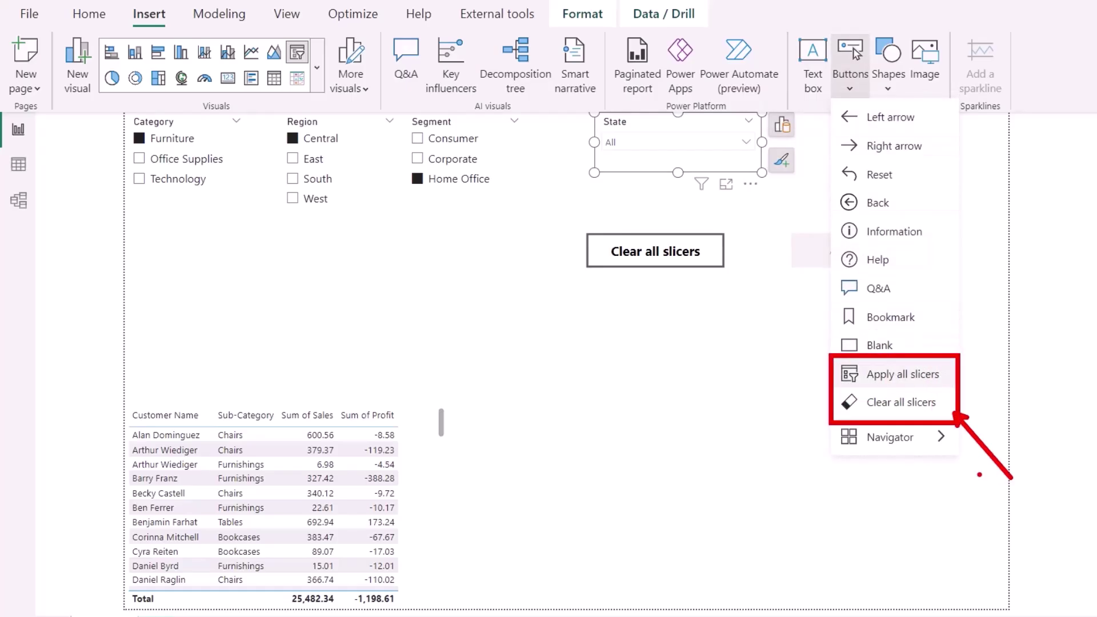
pyautogui.press('e')
pyautogui.moveTo(424, 499); pyautogui.dragTo(502, 466)
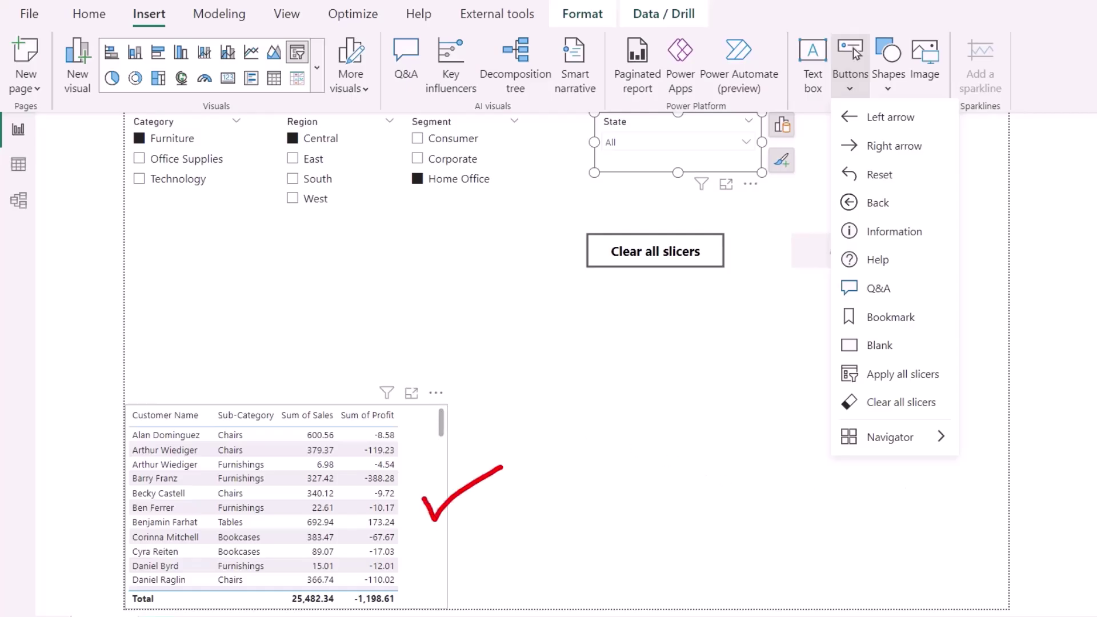
pyautogui.press('Escape')
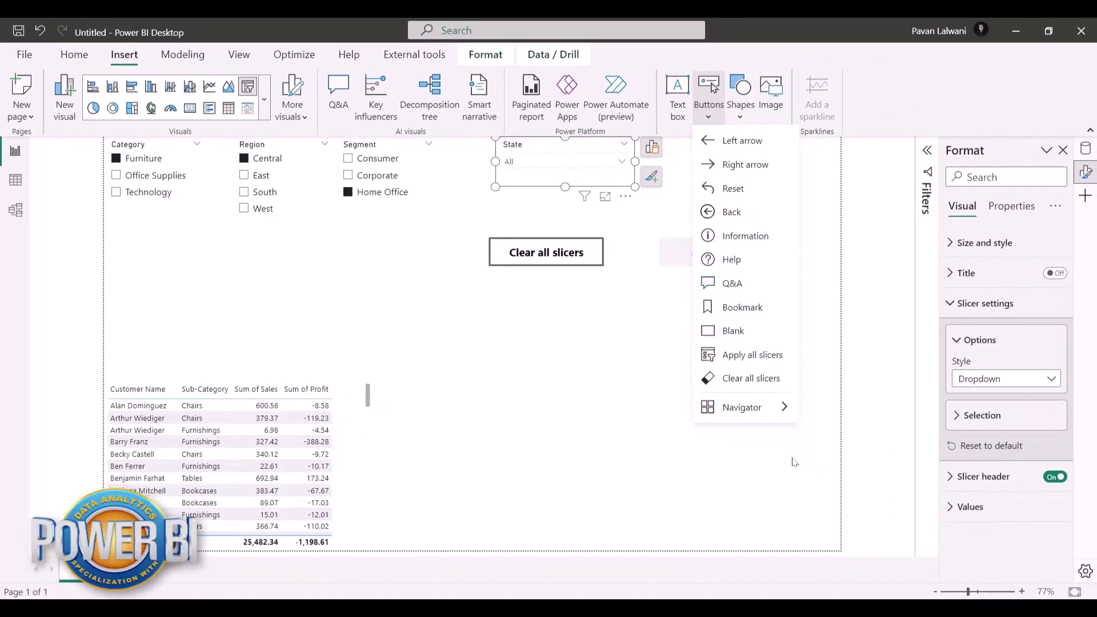
pyautogui.click(472, 407)
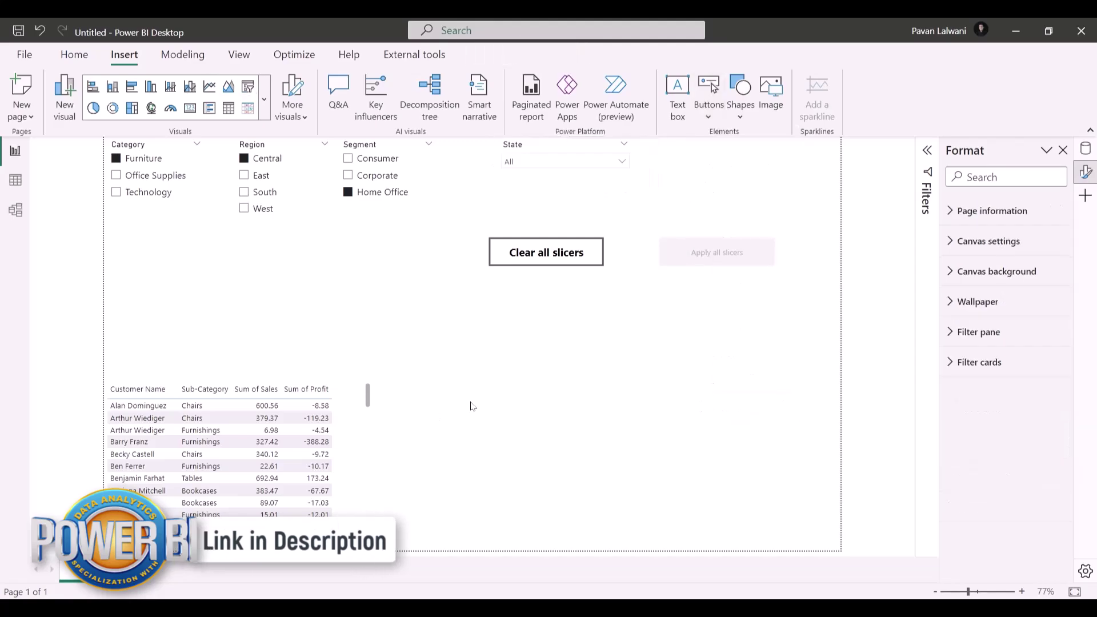
pyautogui.moveTo(473, 225); pyautogui.dragTo(793, 272)
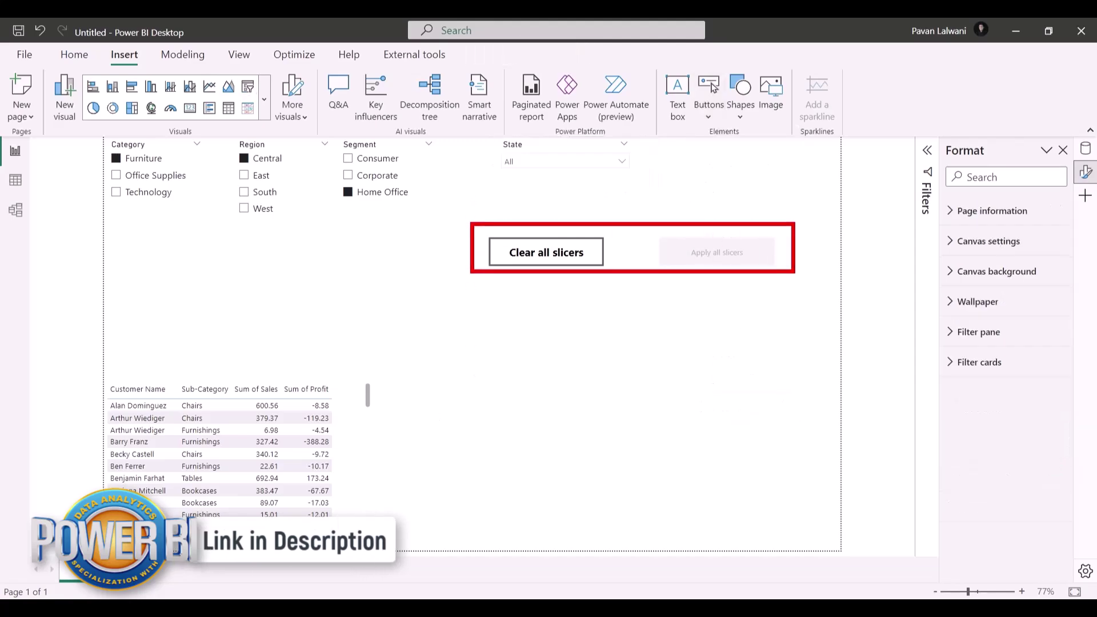
pyautogui.press('Escape')
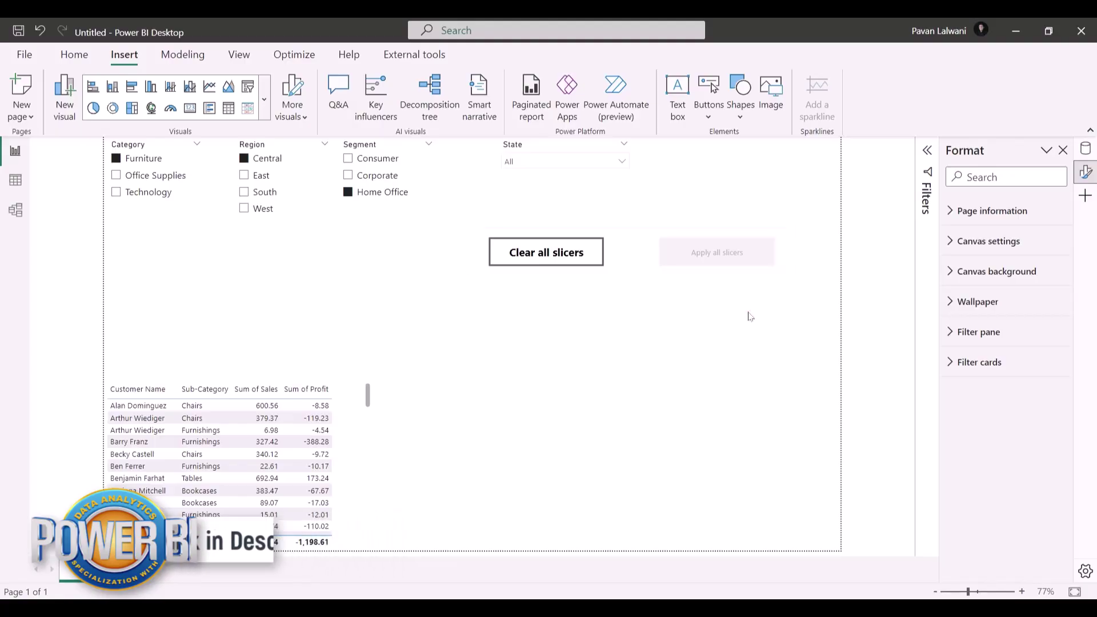